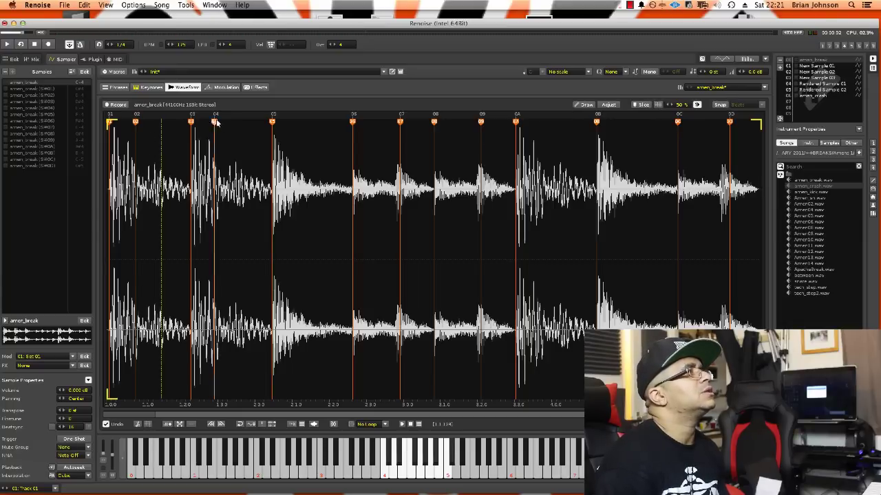
Step: Delete the surplus slice markers 02 and 04 from the amen_break waveform
right_click(139, 125)
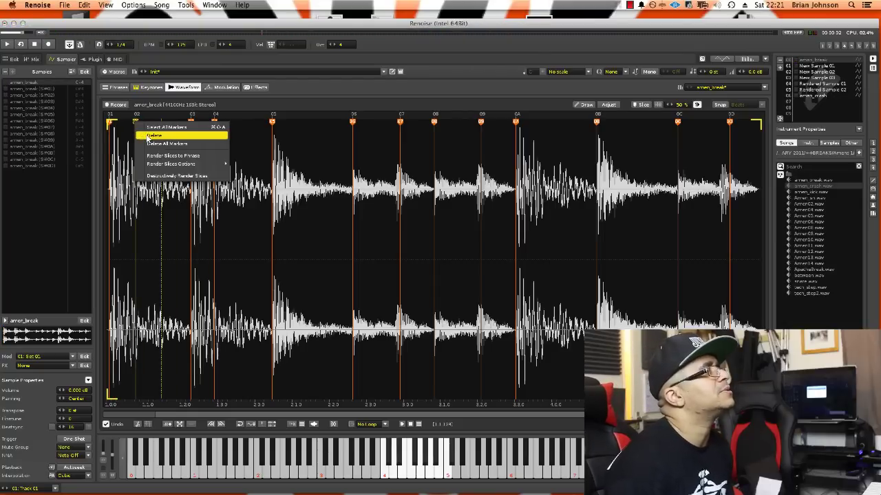
click(149, 136)
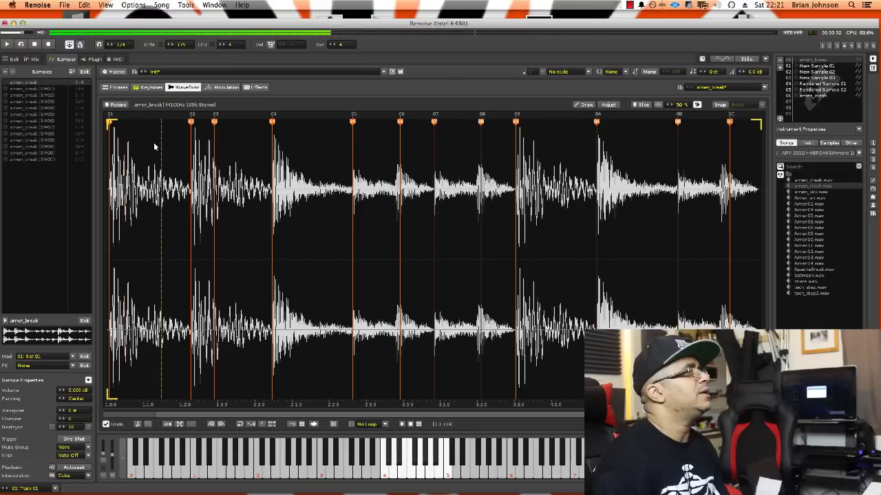
right_click(217, 127)
click(235, 134)
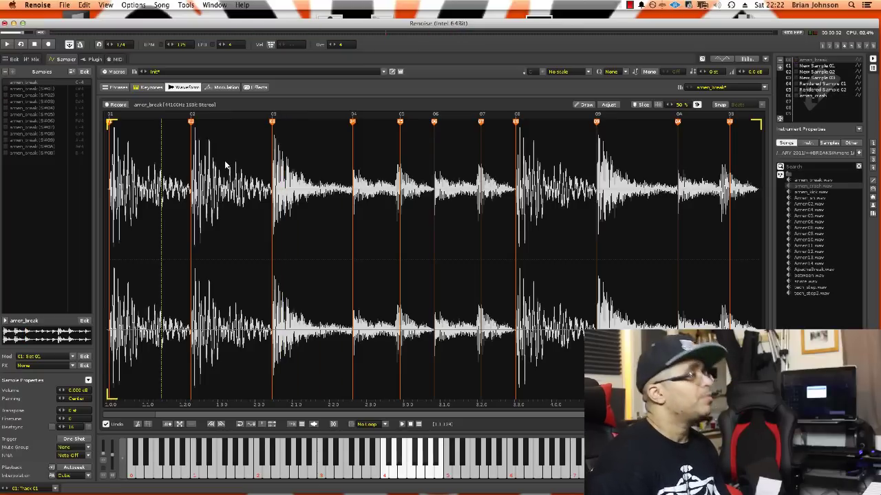
Step: Shift slice marker 05 slightly earlier and fine-tune marker 04 so both sit just ahead of their drum hits
drag(400, 121, 395, 124)
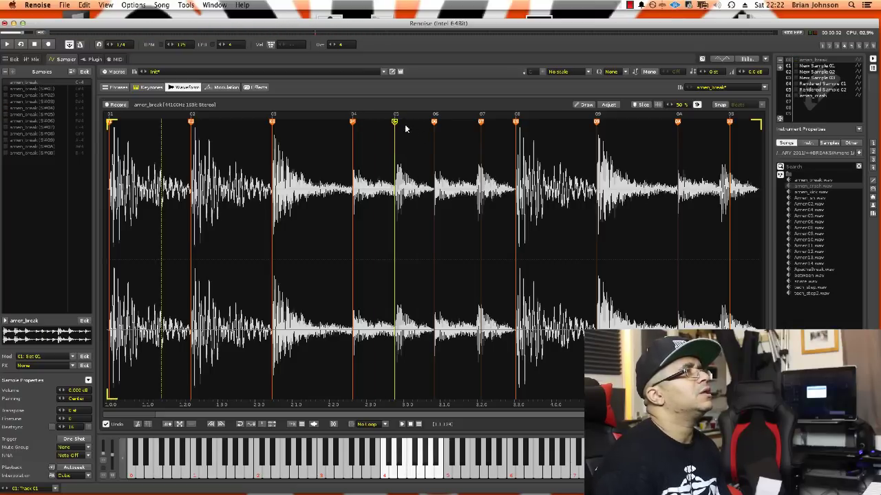
scroll(352, 144, up, 5)
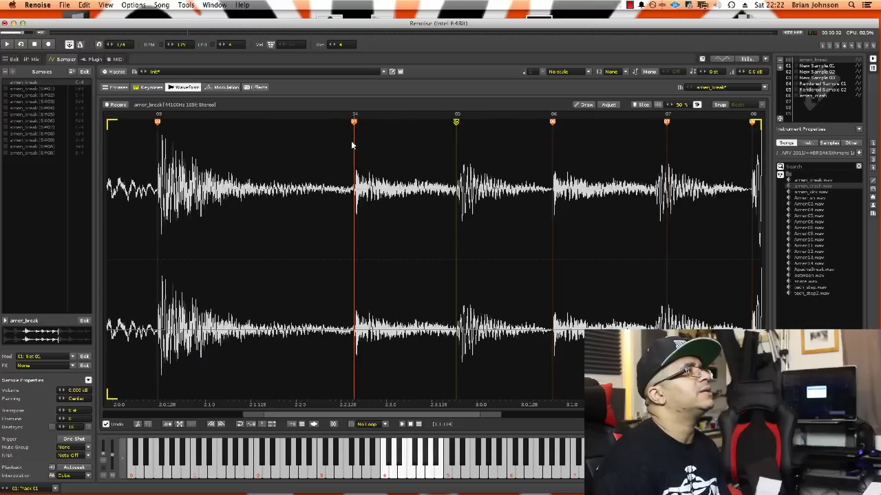
scroll(352, 144, up, 3)
drag(364, 122, 372, 124)
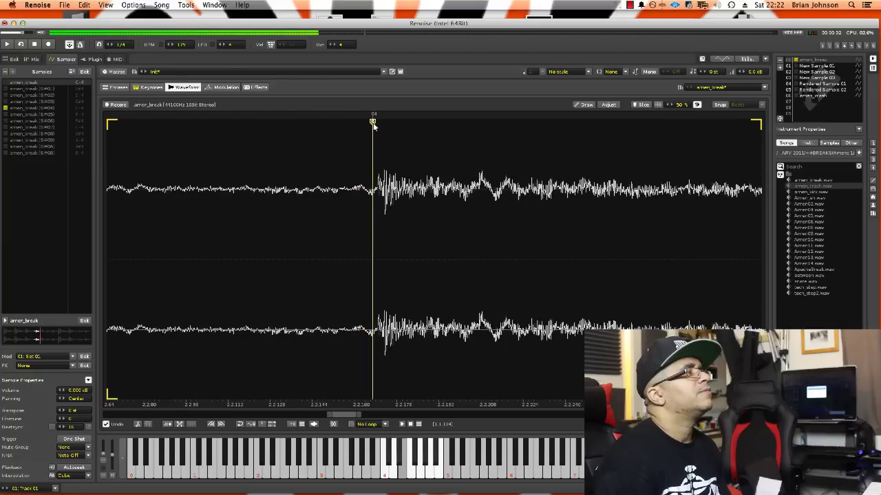
scroll(386, 153, down, 8)
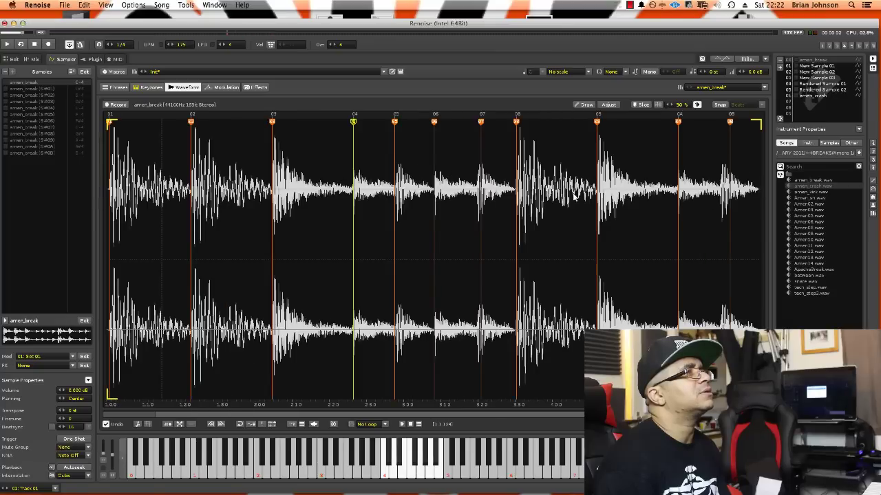
Step: Shift slice marker 07 and the last slice marker slightly earlier so each lines up with its drum hit
scroll(590, 204, up, 2)
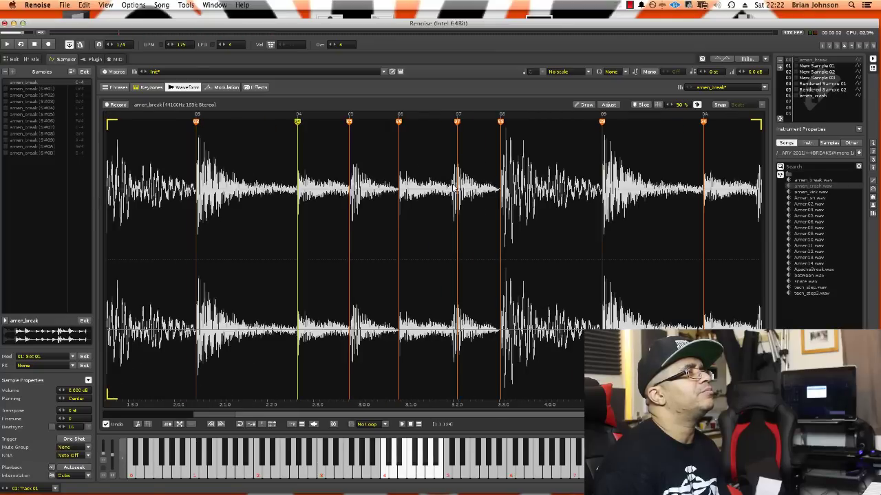
drag(459, 124, 453, 126)
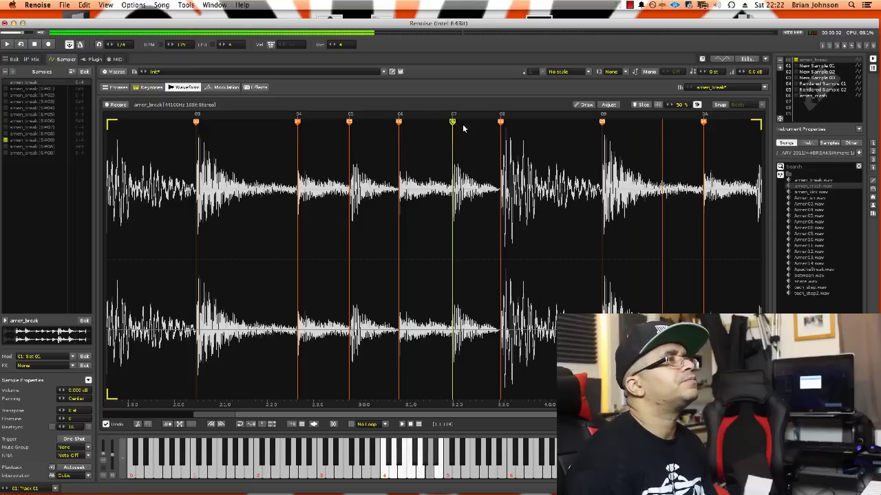
scroll(738, 185, down, 1)
drag(731, 123, 719, 124)
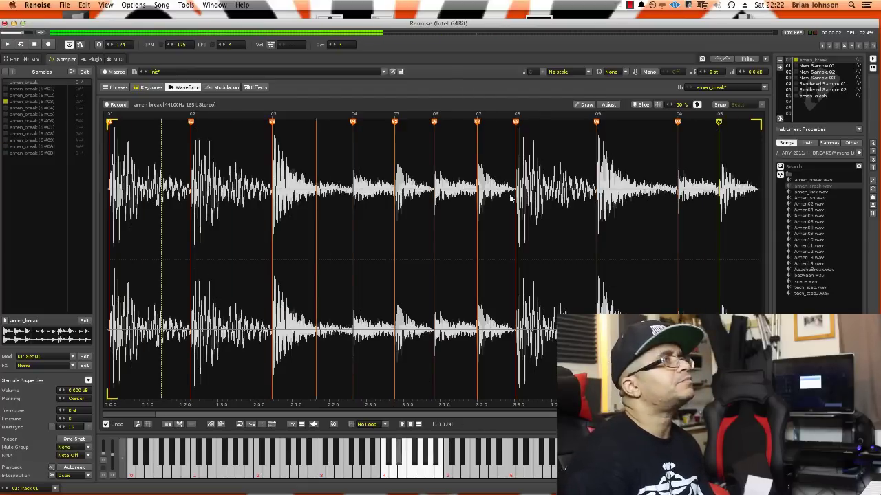
Step: Show the pattern editor, look through the existing notes on track 01 and play them back
click(823, 46)
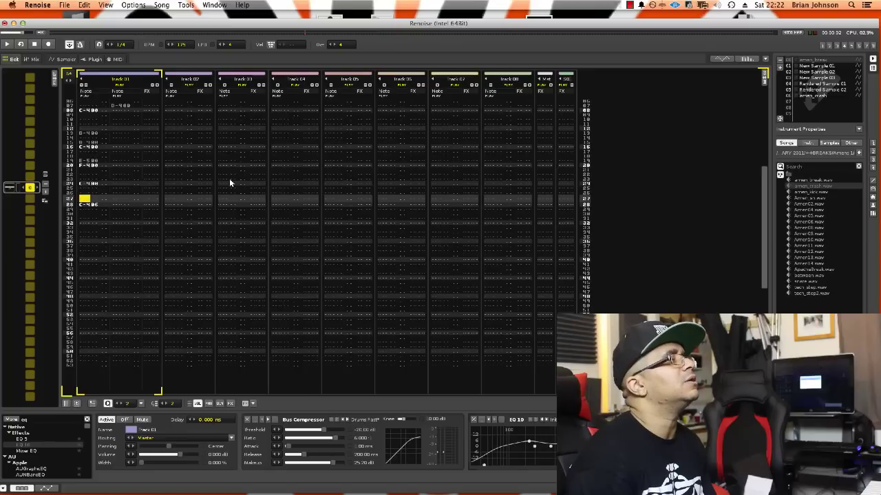
scroll(230, 183, down, 10)
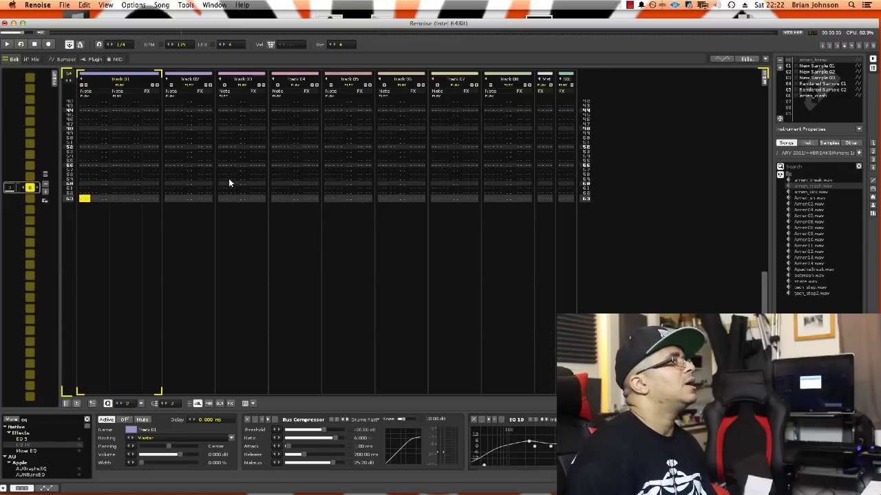
scroll(229, 183, down, 3)
scroll(229, 183, up, 2)
key(space)
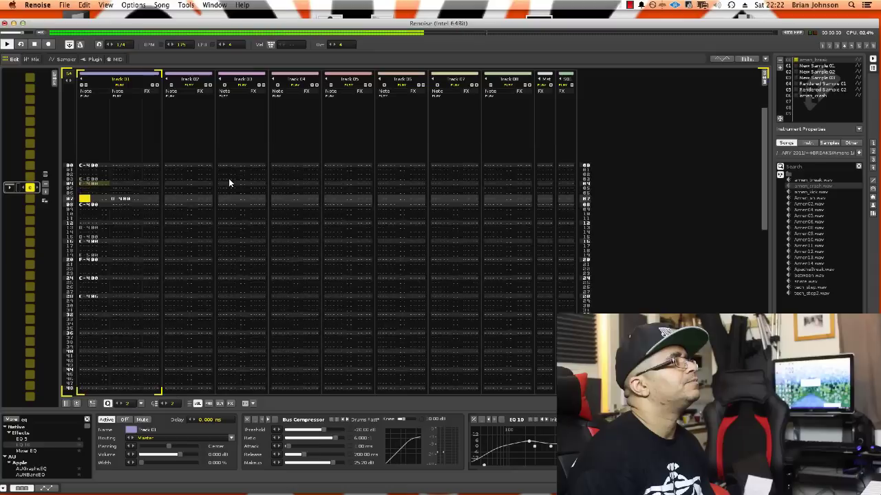
key(space)
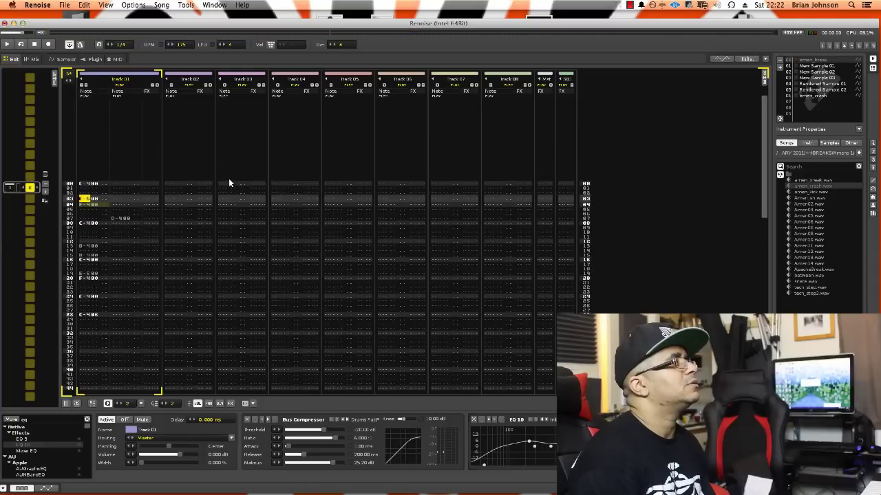
Step: Start the break pattern over on track 01, with a C-4 slice note on line 00 and another note on line 02
key(Escape)
key(space)
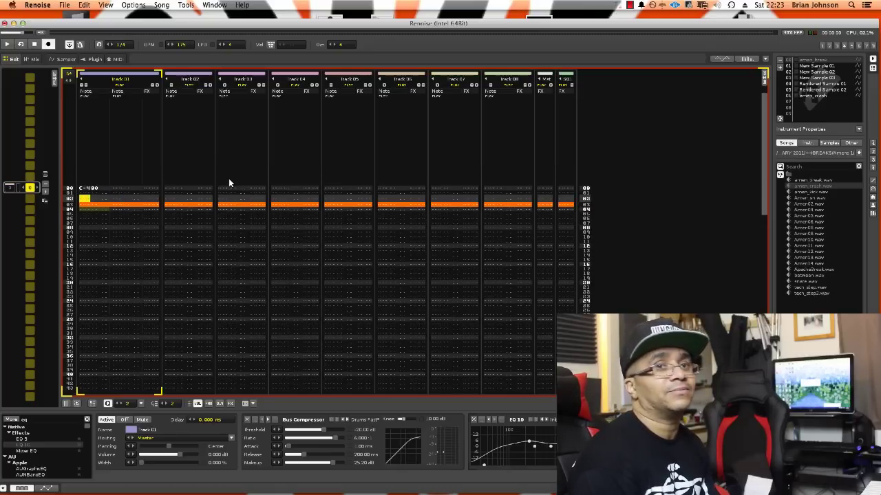
key(q)
key(Escape)
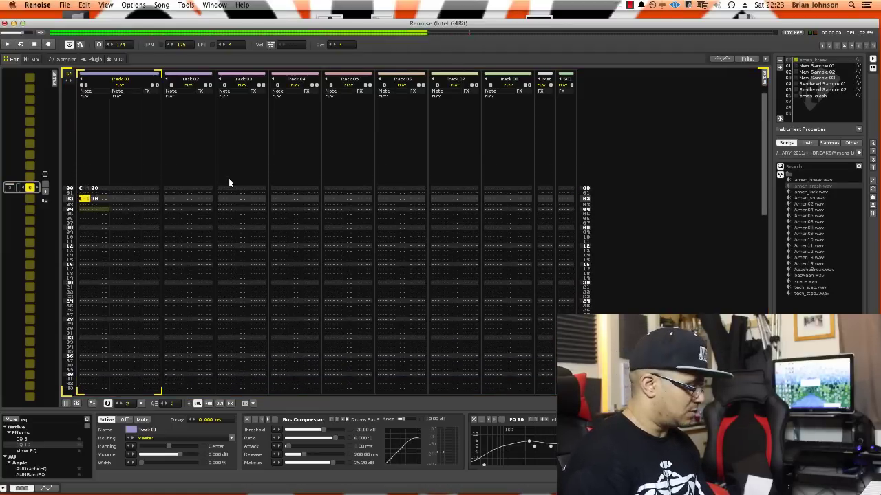
Step: Sequence break-slice notes across lines 00 to 16 of track 01 with the 1/4 pattern block looping
key(Escape)
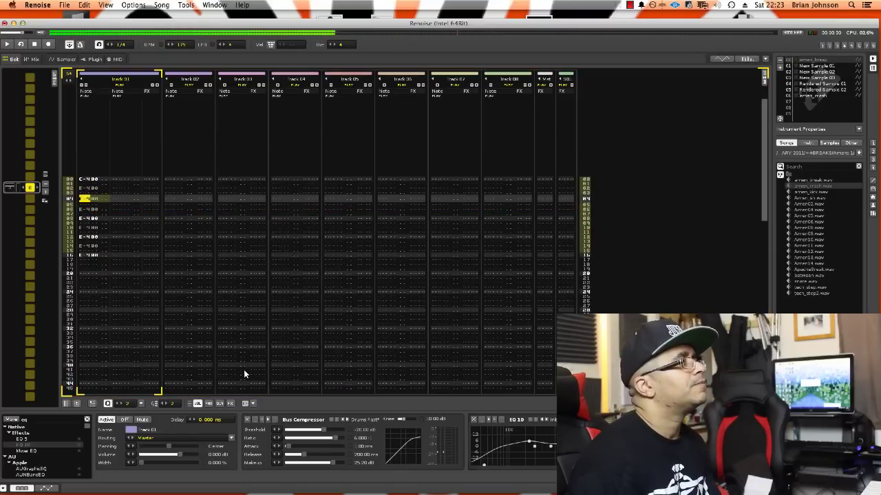
key(Escape)
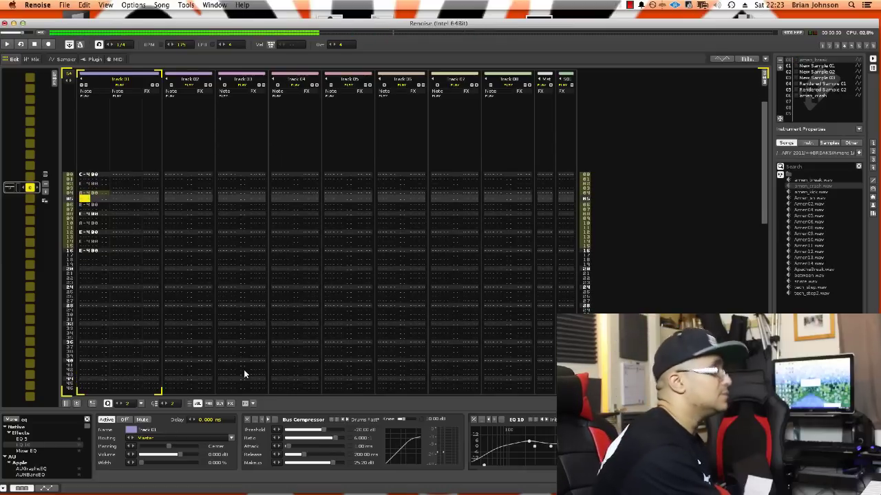
key(Escape)
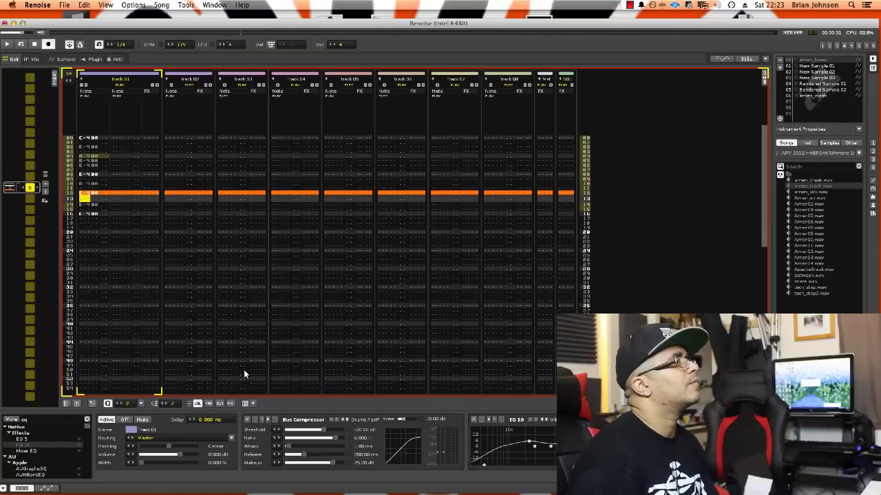
key(space)
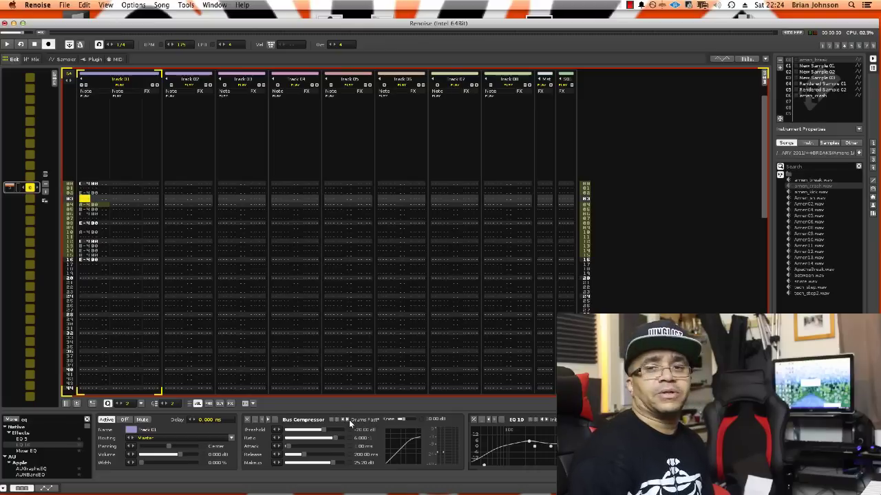
Step: Enable the Bus Compressor on track 01, audition the looped pattern through it and set the ratio to 6
click(275, 421)
key(space)
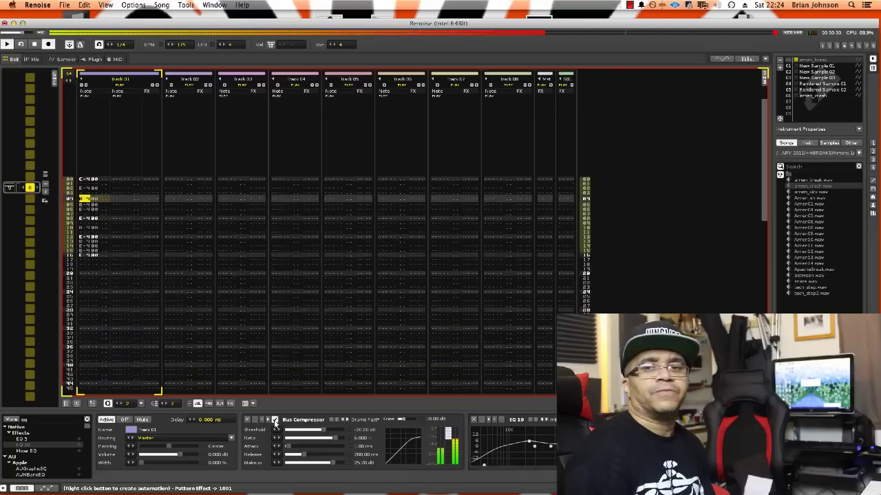
key(space)
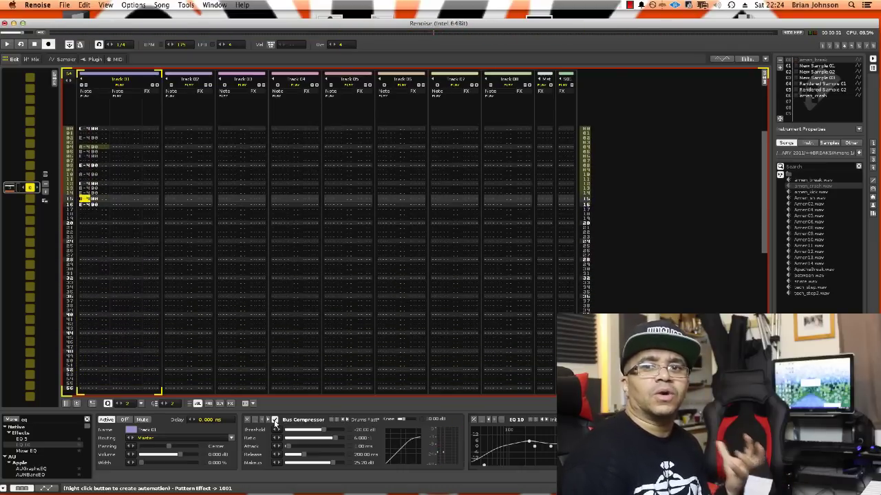
key(space)
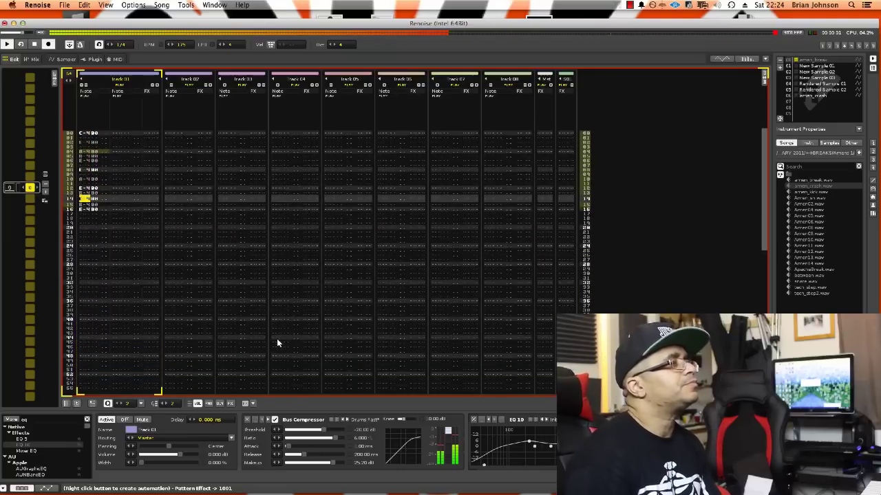
key(space)
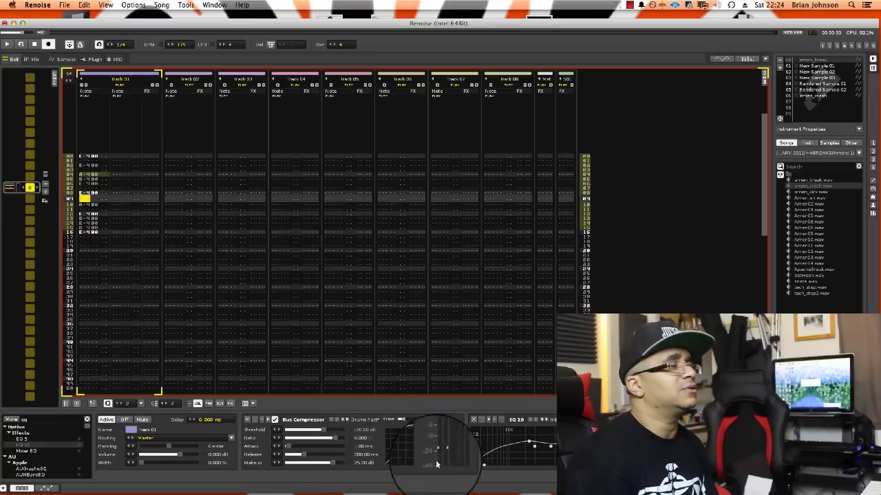
text(6)
key(Return)
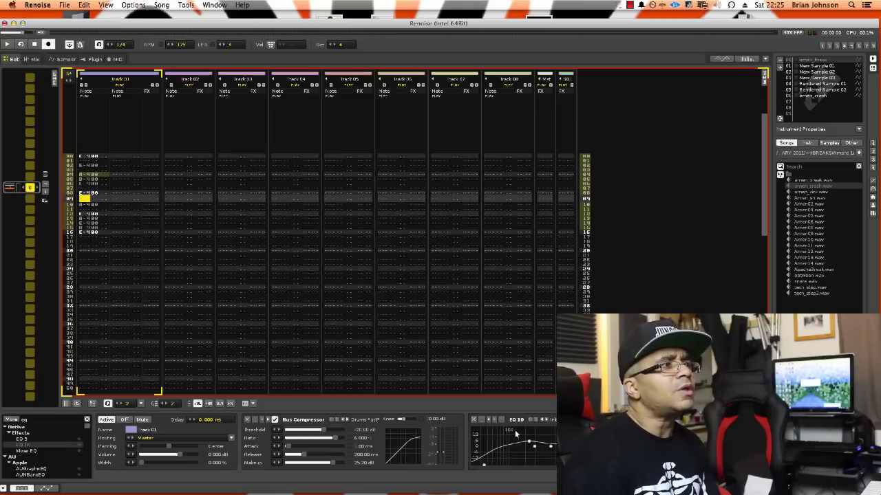
mouse_move(531, 446)
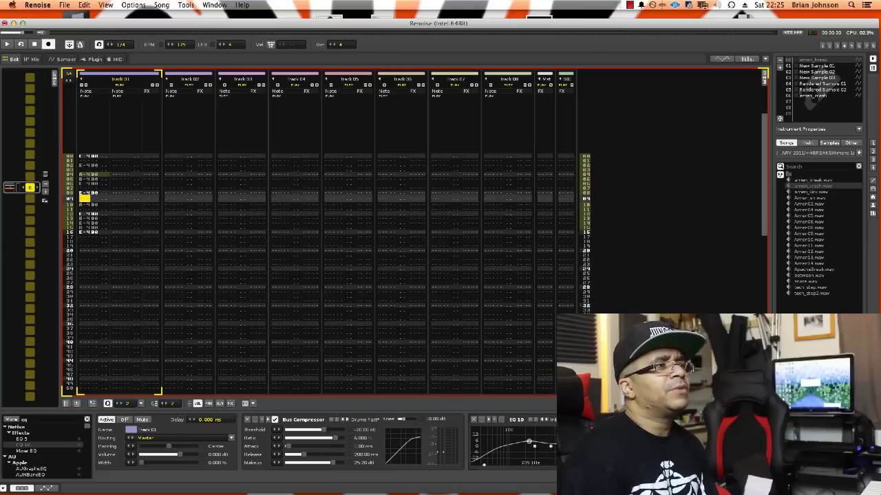
drag(528, 441, 526, 441)
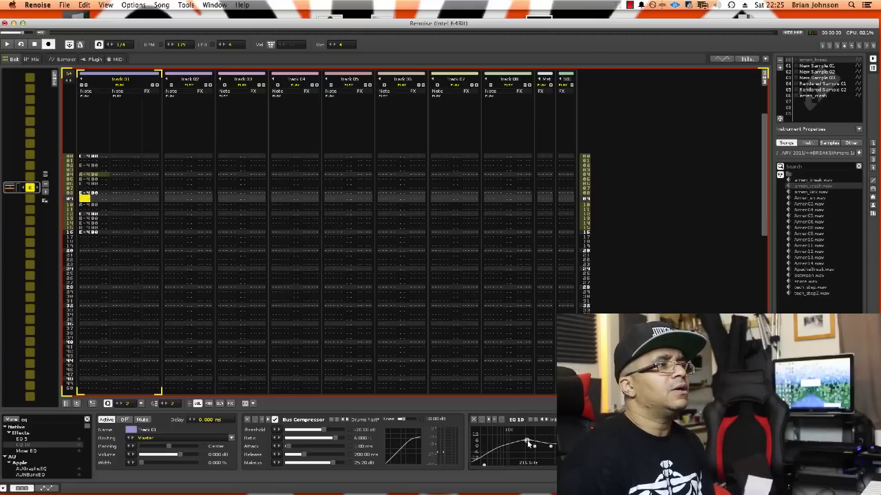
drag(527, 440, 530, 443)
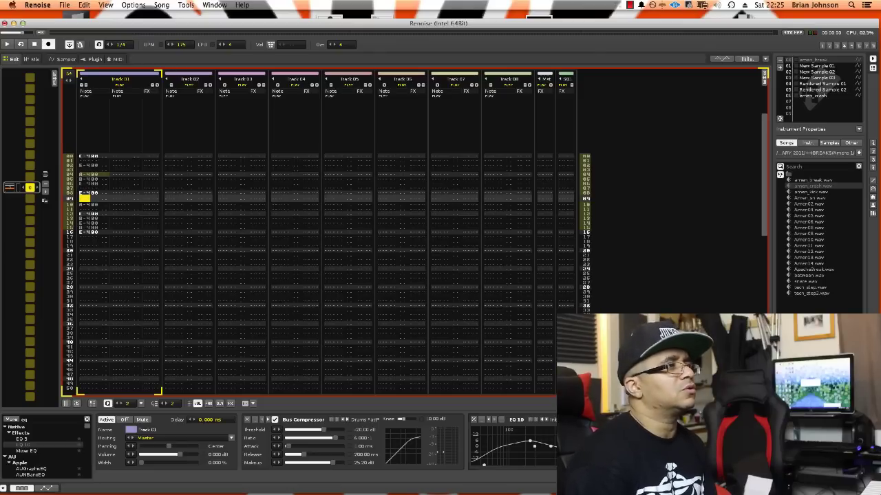
Step: Replace the EQ 10 on track 01 with a fresh one that has a flat curve
click(501, 420)
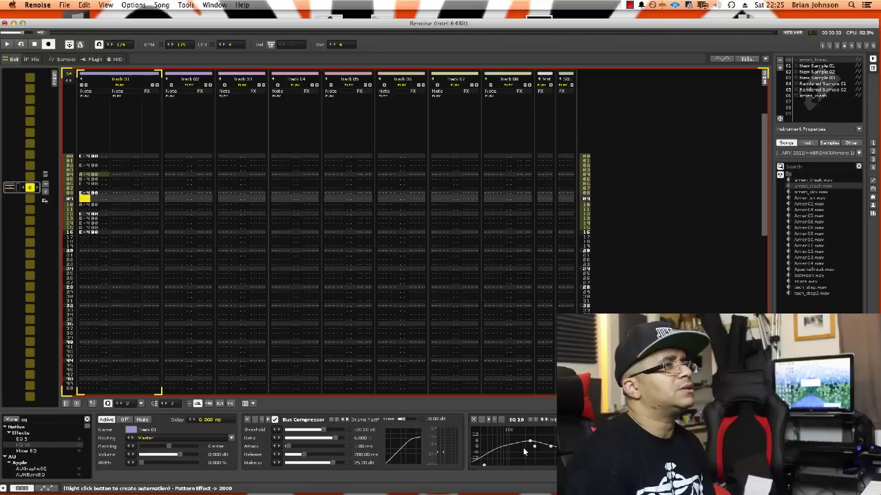
click(474, 421)
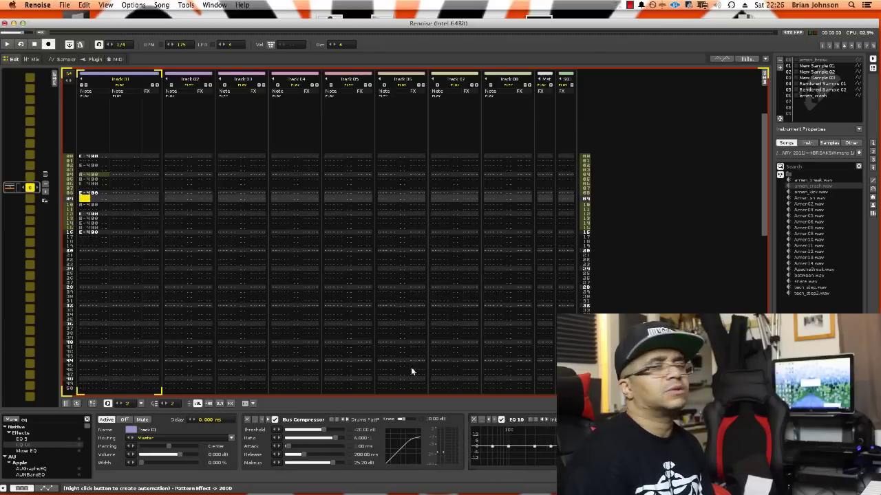
Step: Raise the EQ 10's 100 Hz band and move it to about 235 Hz, auditioning the loop, and display the bands as sliders
key(space)
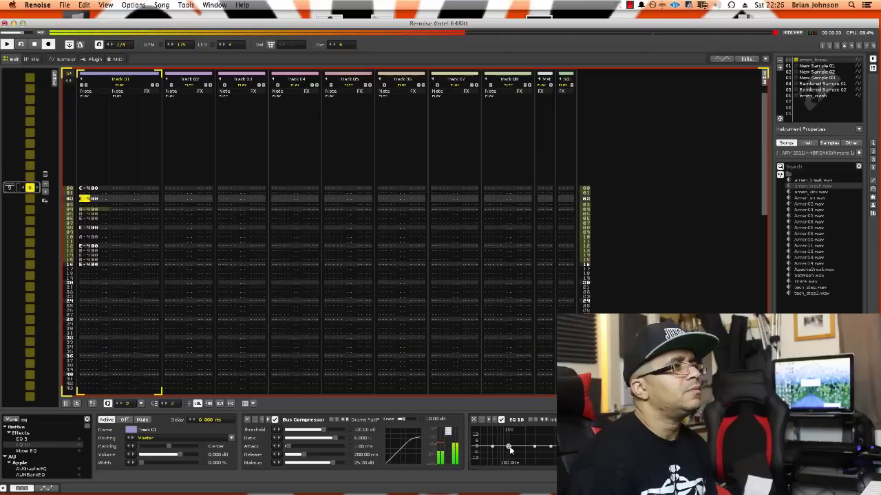
drag(506, 448, 528, 440)
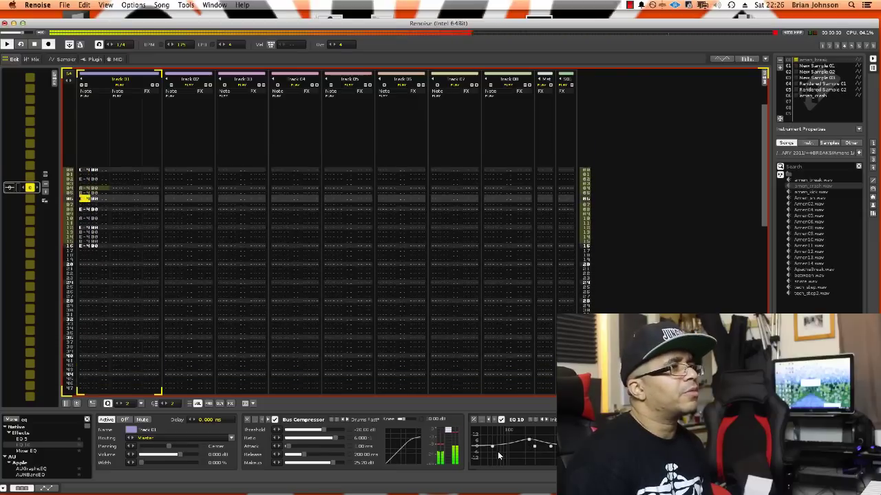
key(space)
mouse_move(529, 439)
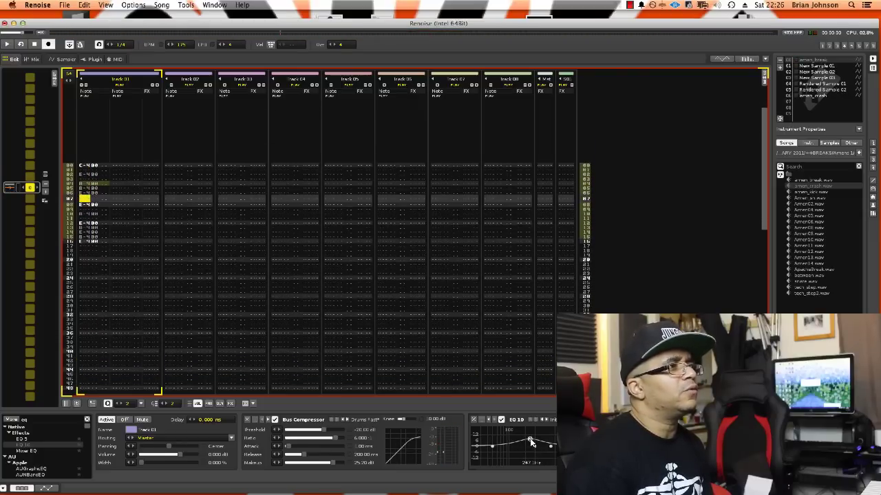
key(space)
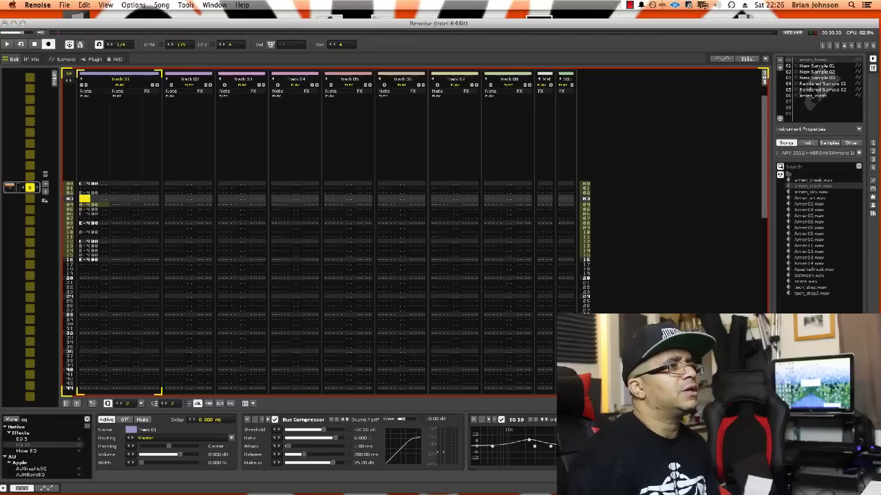
click(581, 419)
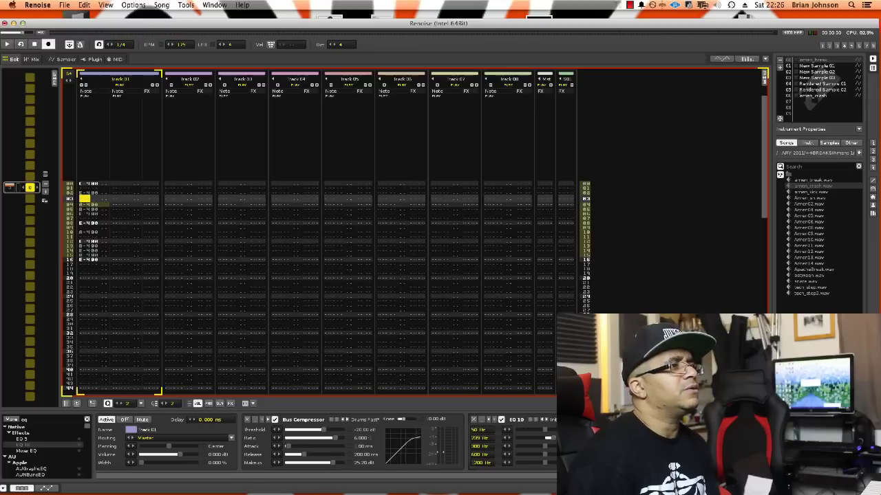
Step: Set the EQ 10's second band frequency to 240 Hz on track 01 and audition the looped pattern
double_click(482, 437)
text(4)
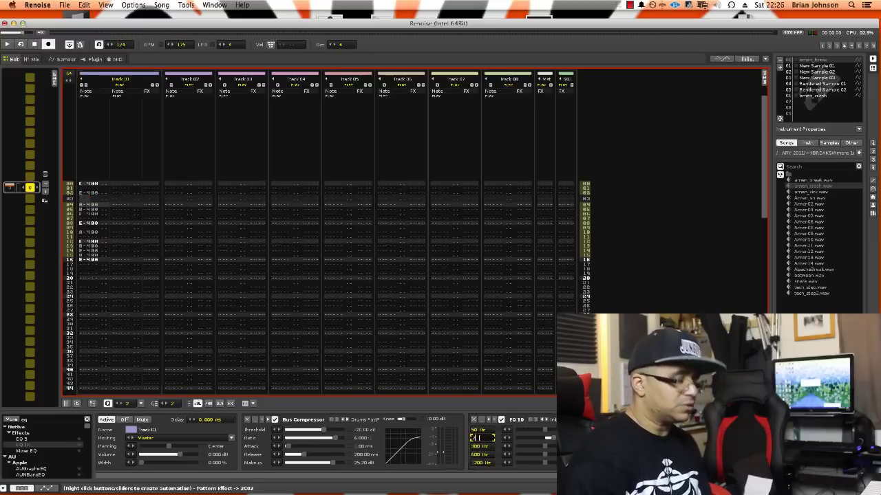
text(0)
key(Return)
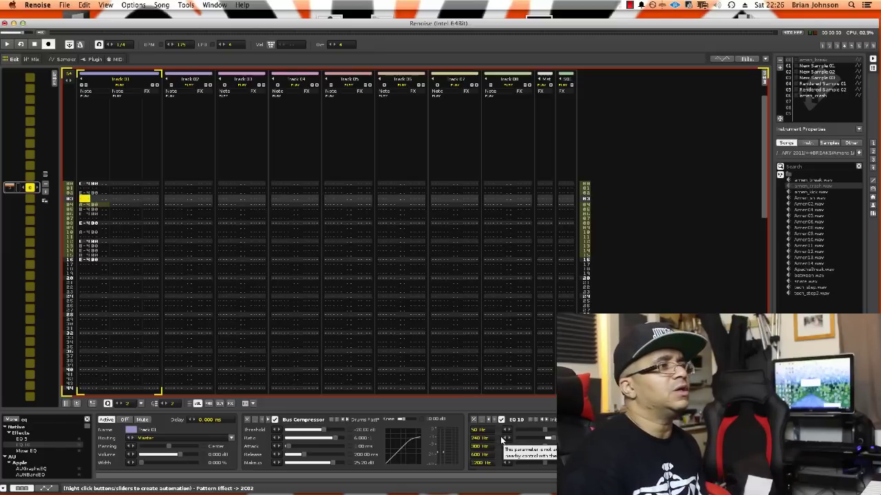
key(space)
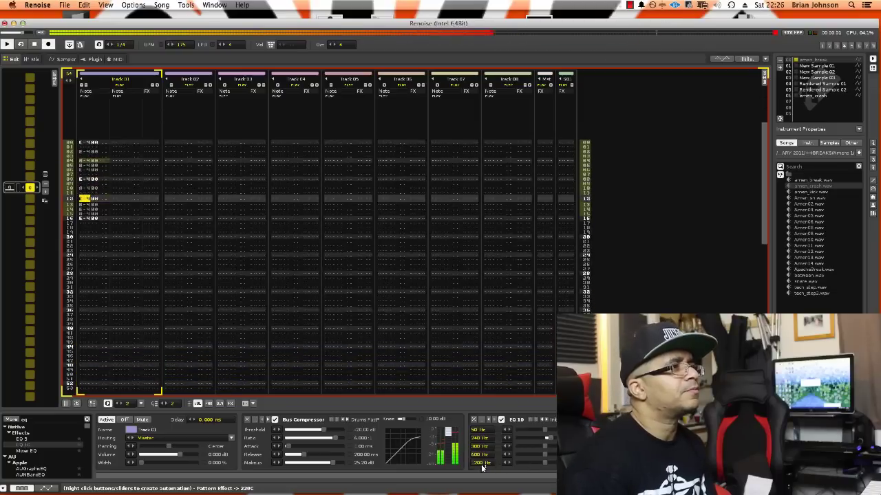
key(space)
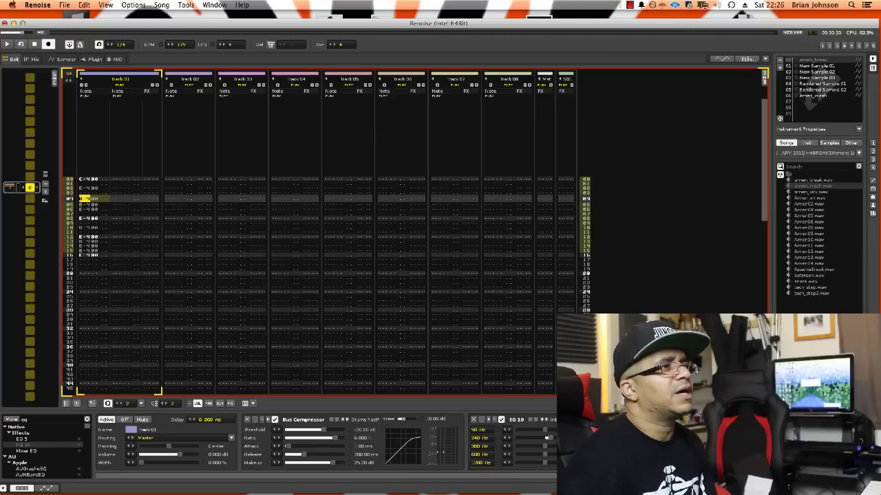
Step: Compare the looped pattern with the EQ 10 bypassed and active, leaving the EQ 10 enabled
key(space)
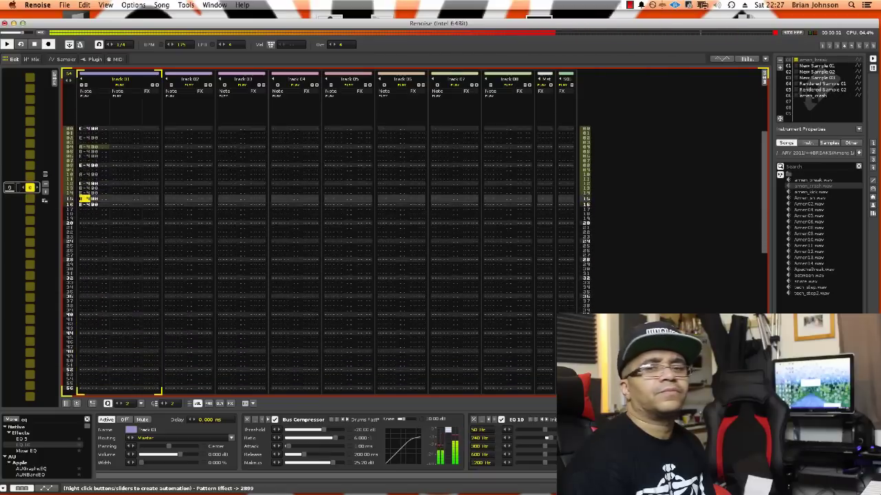
key(space)
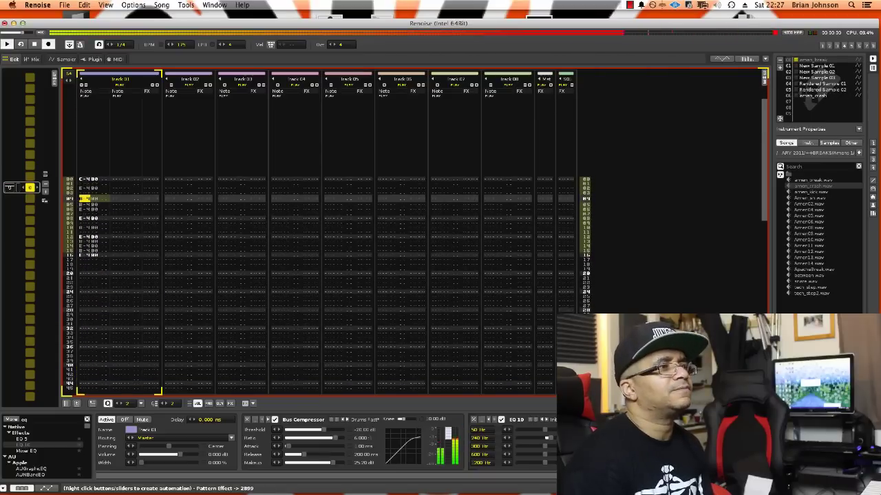
key(space)
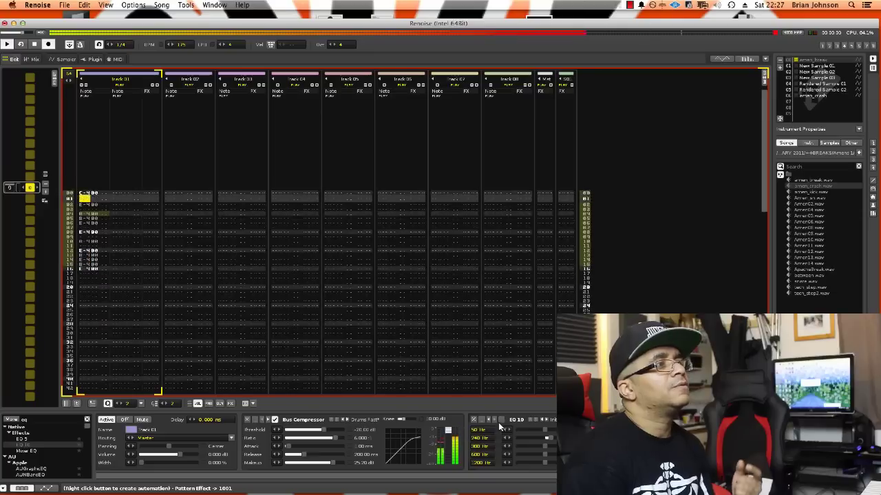
click(501, 421)
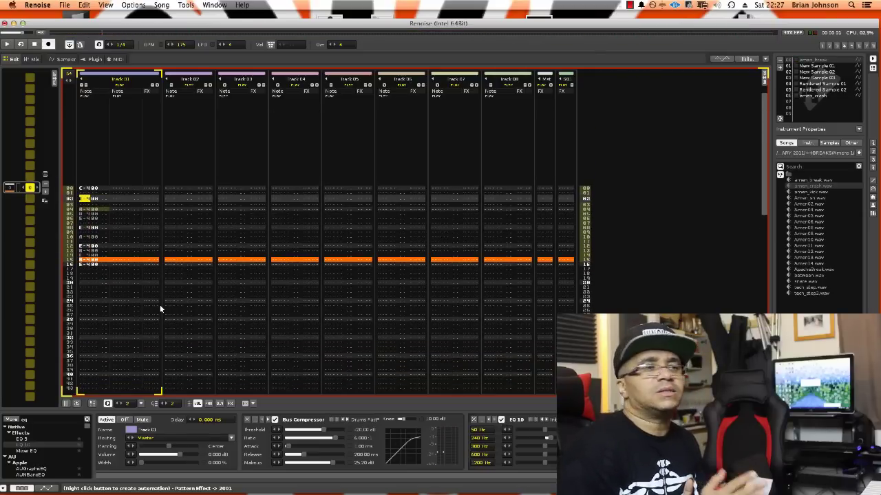
Step: Render the note column of track 01 from line 00 to 16 to a new sample and audition it
scroll(95, 199, up, 2)
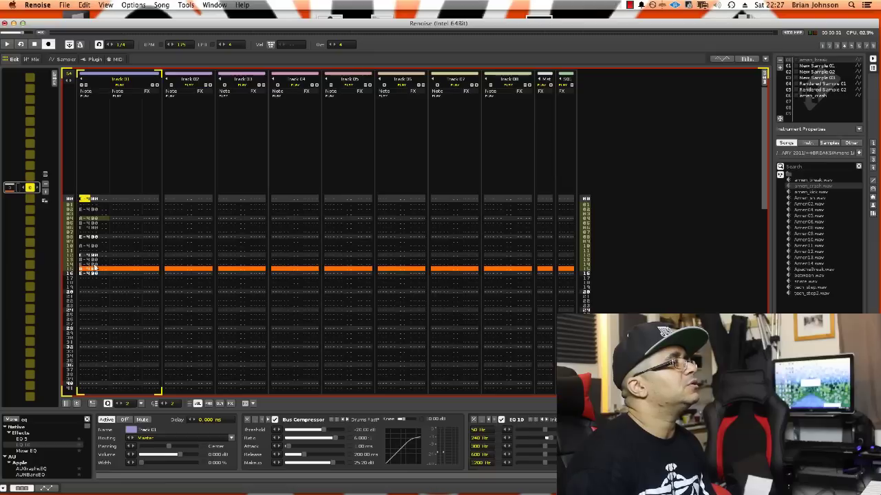
drag(101, 279, 97, 210)
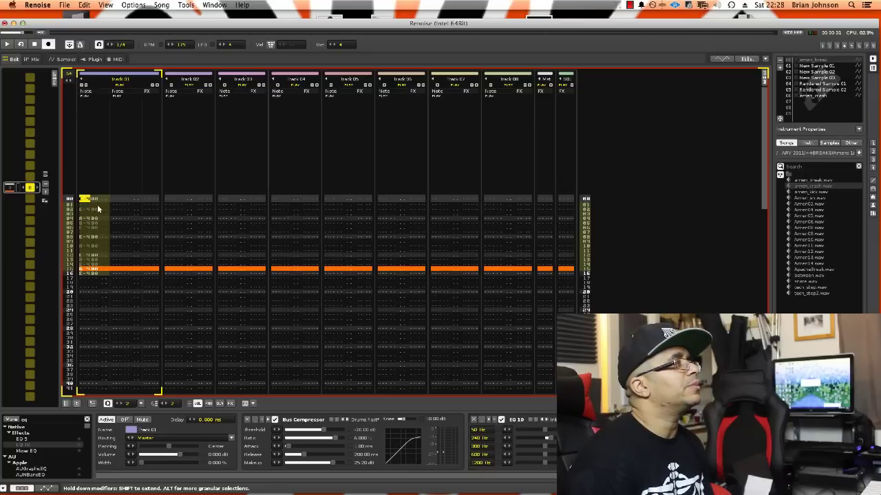
right_click(98, 210)
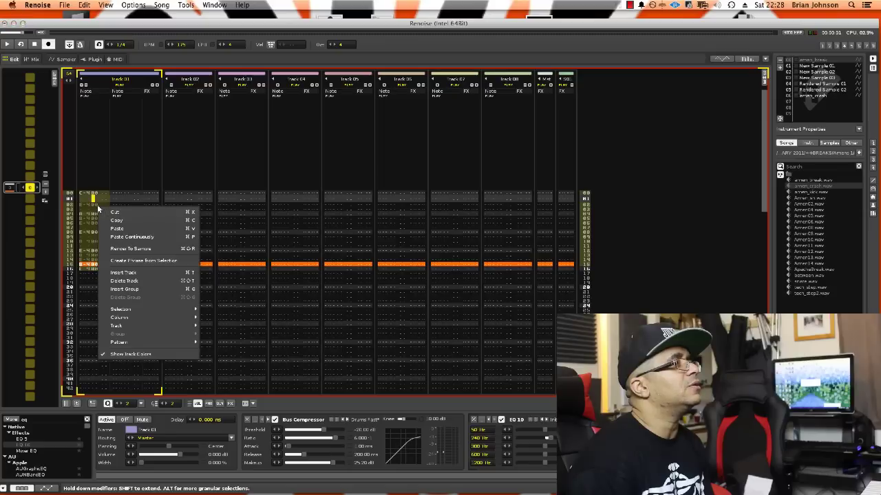
click(123, 248)
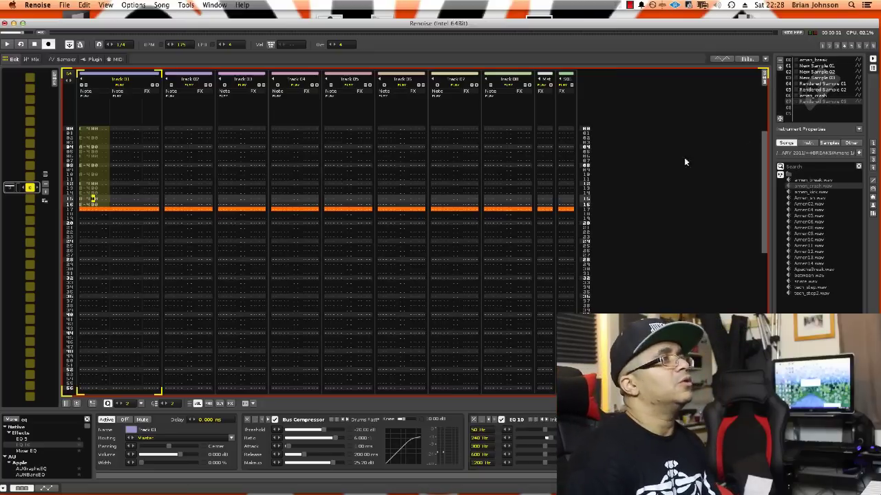
click(229, 182)
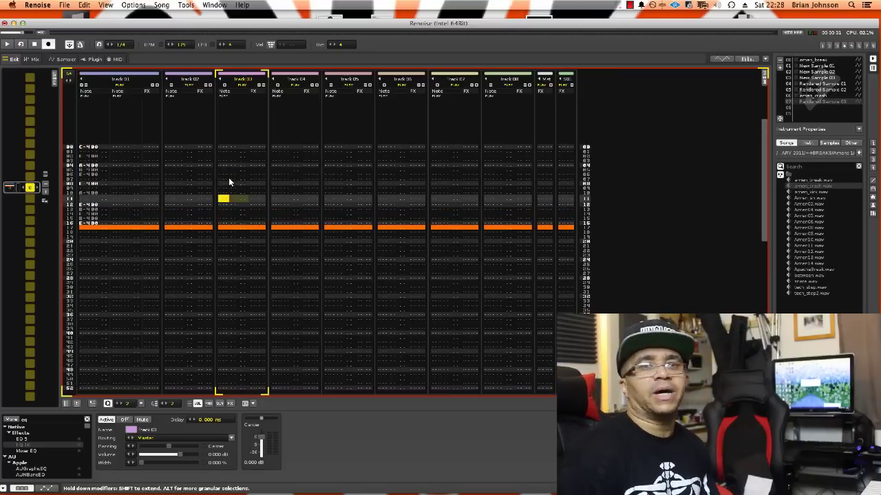
key(space)
key(z)
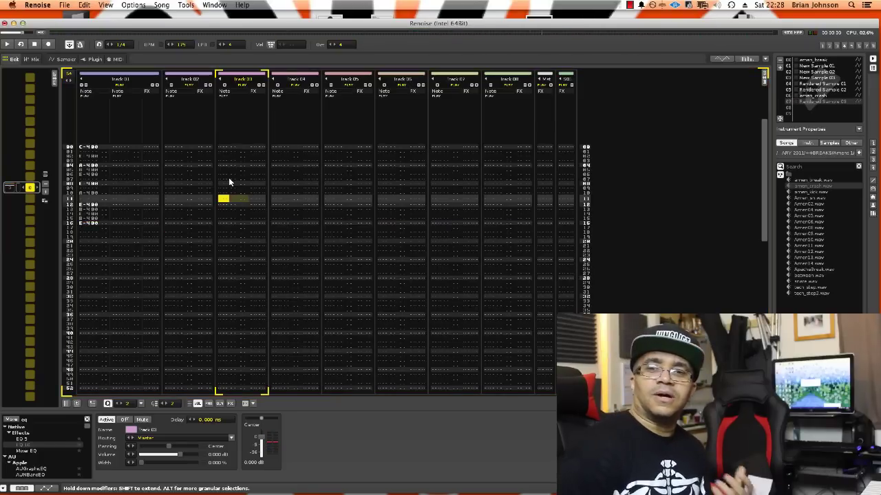
Step: Rename the newly rendered instrument as Compressed amen 1
right_click(817, 103)
click(790, 180)
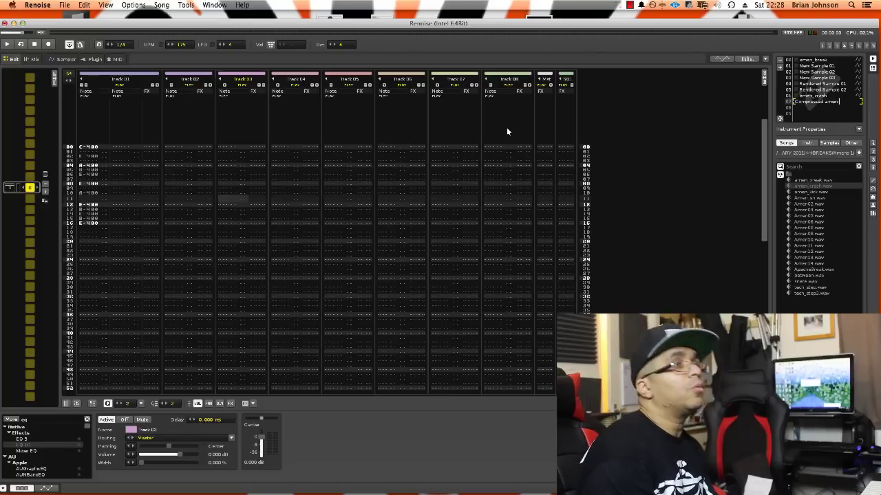
key(Return)
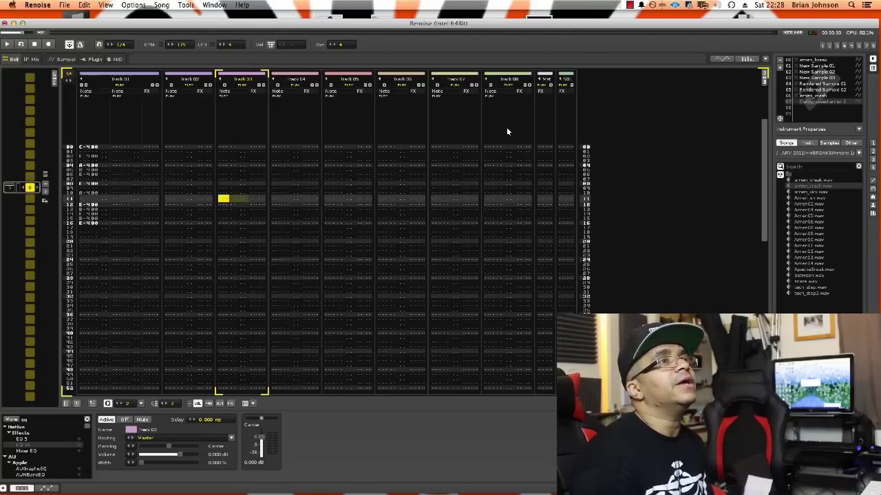
Step: Save the rendered sample's waveform as COMPRESSED AMEN 1 in the BIZZY B LIBRARY 2011 folder
right_click(836, 99)
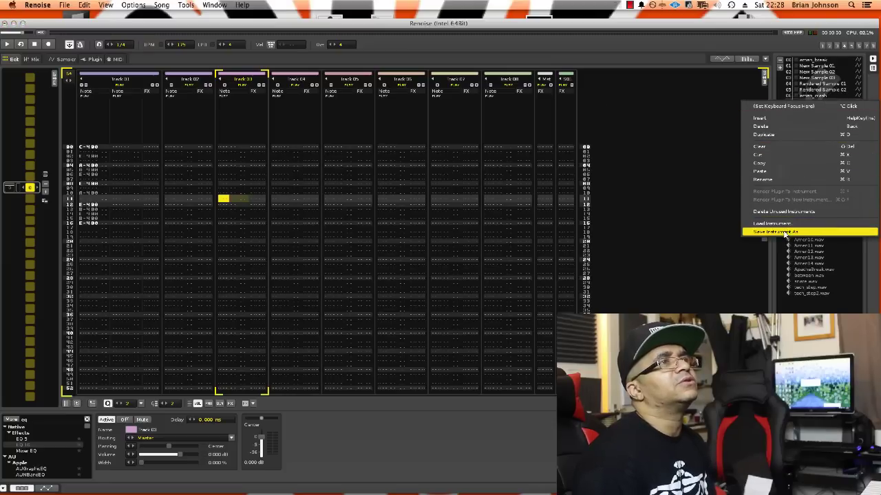
click(798, 110)
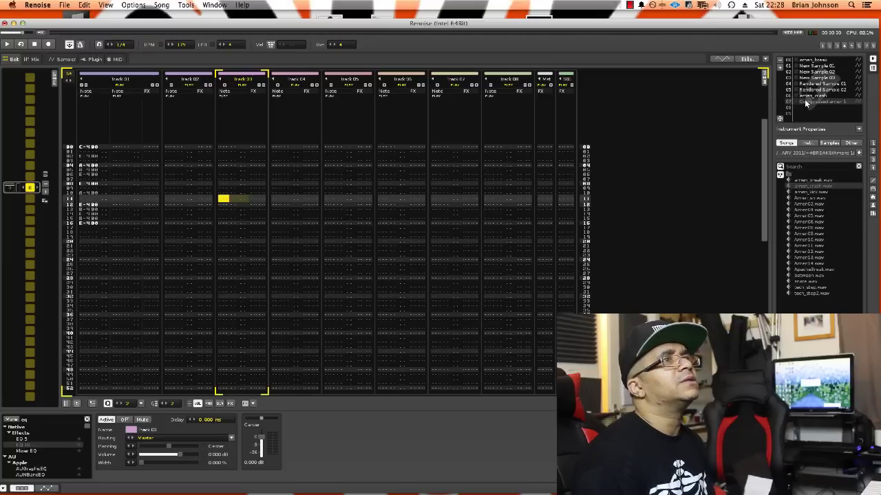
double_click(806, 103)
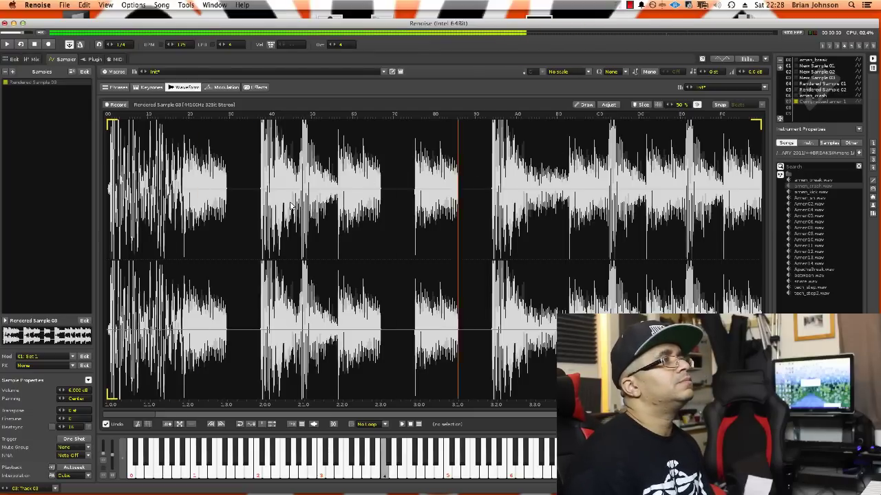
right_click(291, 204)
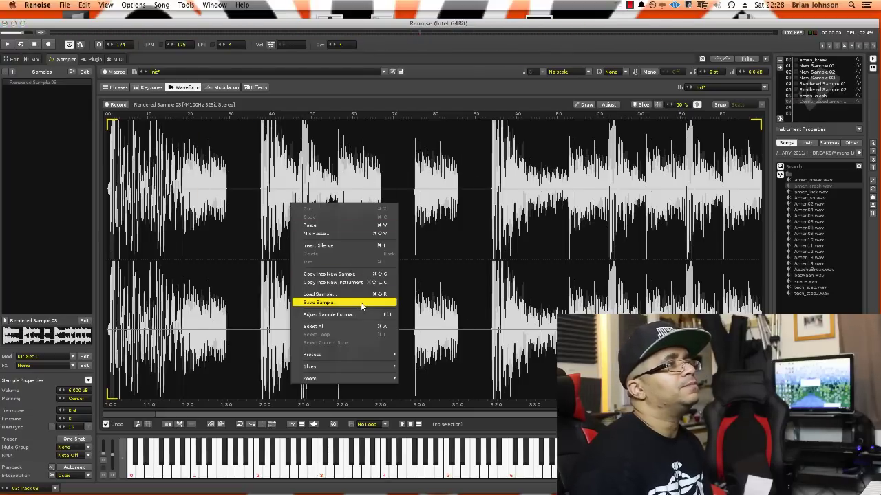
click(362, 303)
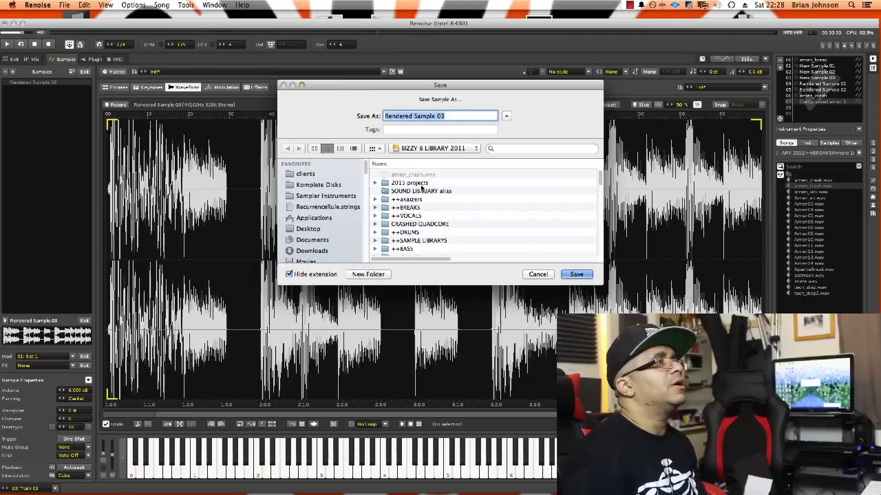
text(COMPRESSED AMEN 1)
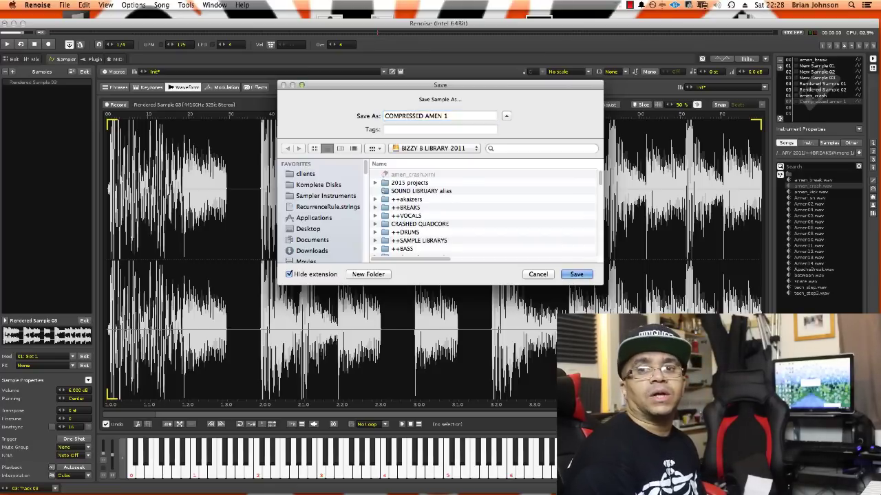
key(Return)
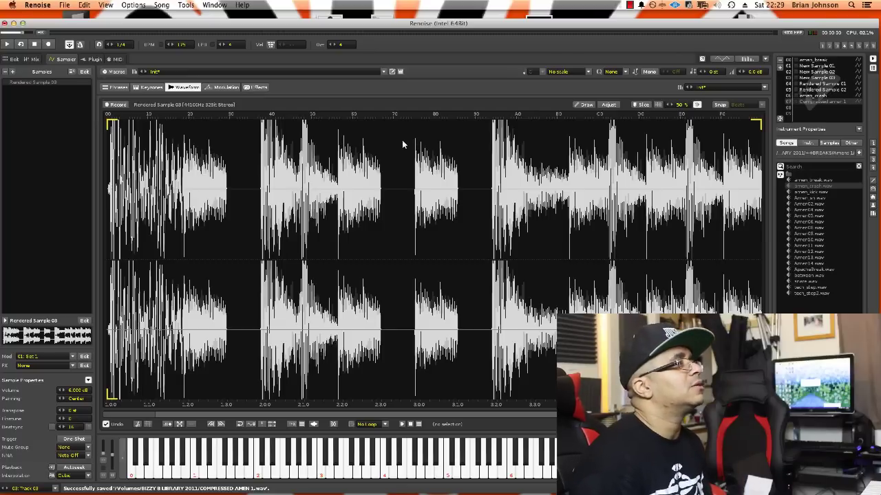
Step: Return to the pattern editor, find the FabFilter Pro-Q 2 among the effects and add it to track 03
click(823, 46)
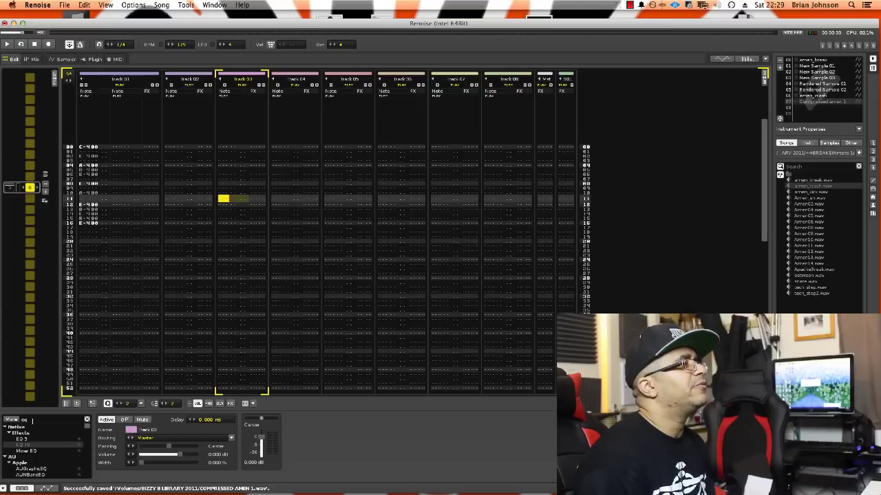
click(32, 421)
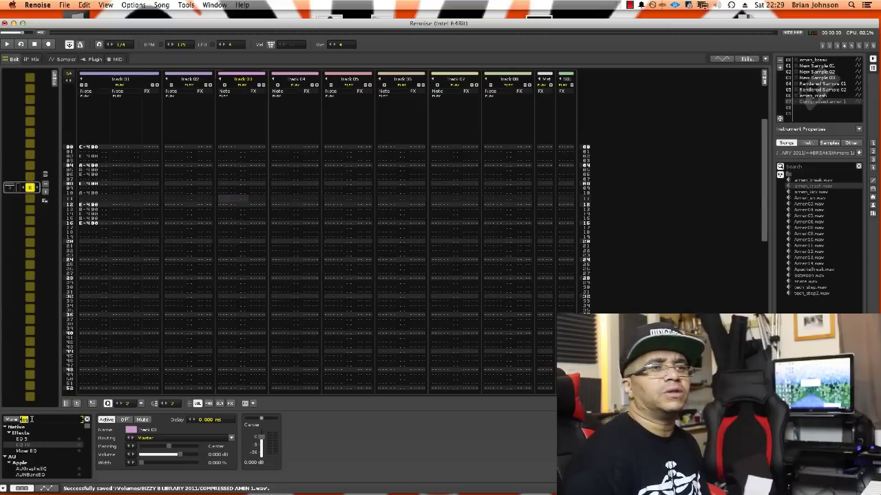
key(BackSpace)
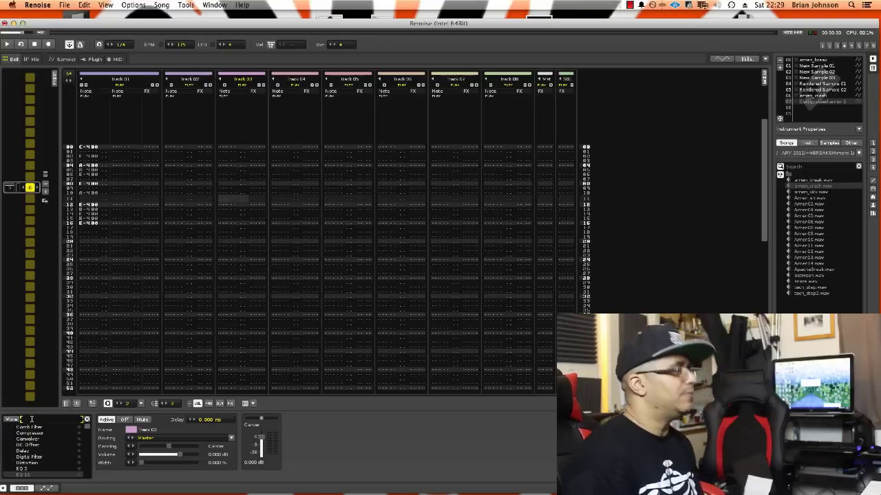
text(pro)
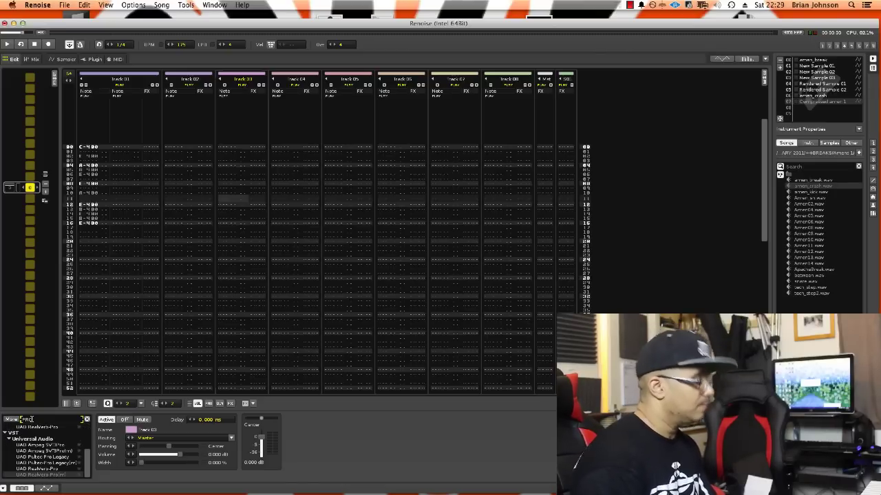
text(-)
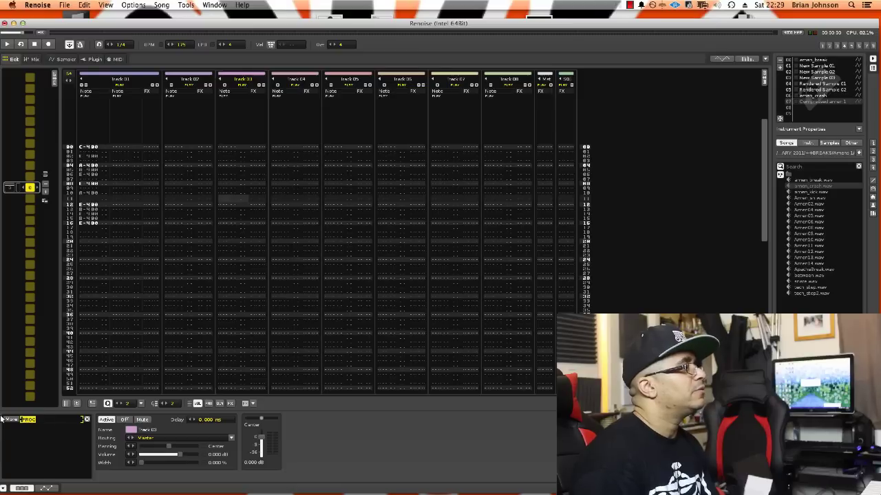
text(eq)
scroll(46, 452, down, 4)
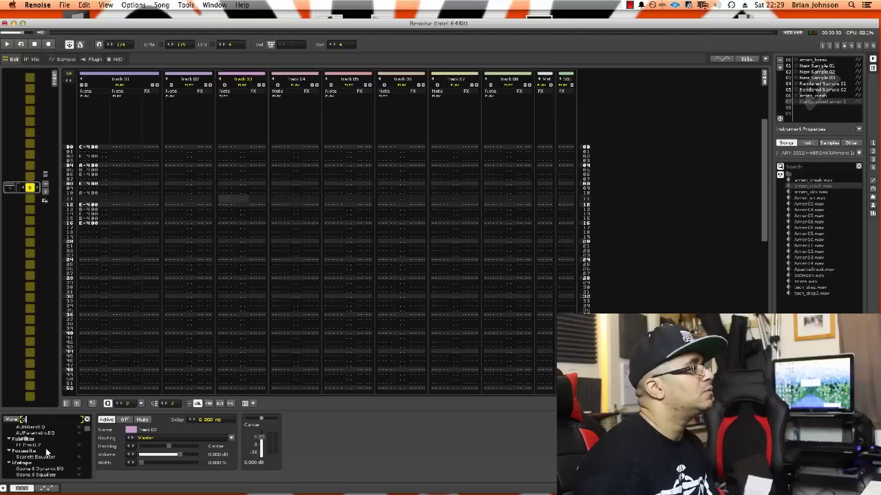
double_click(42, 445)
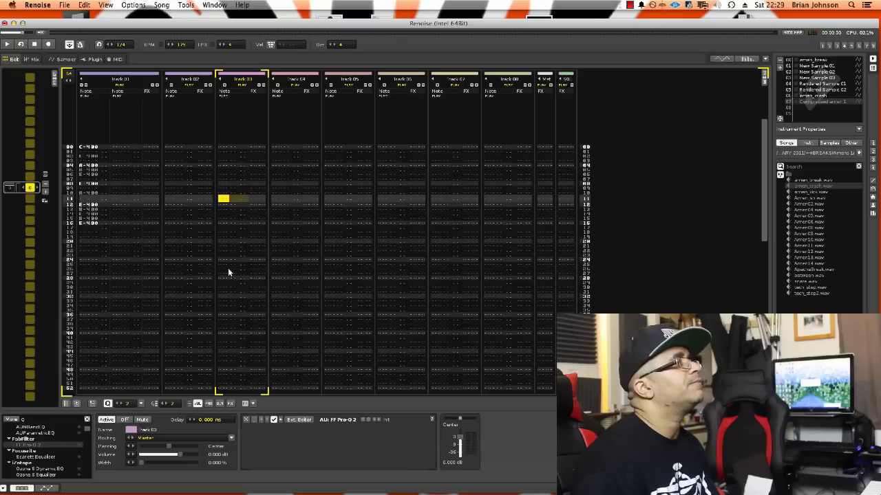
Step: Add the FabFilter Pro-Q 2 after the EQ 10 on track 01 and play the looped pattern through it
click(86, 170)
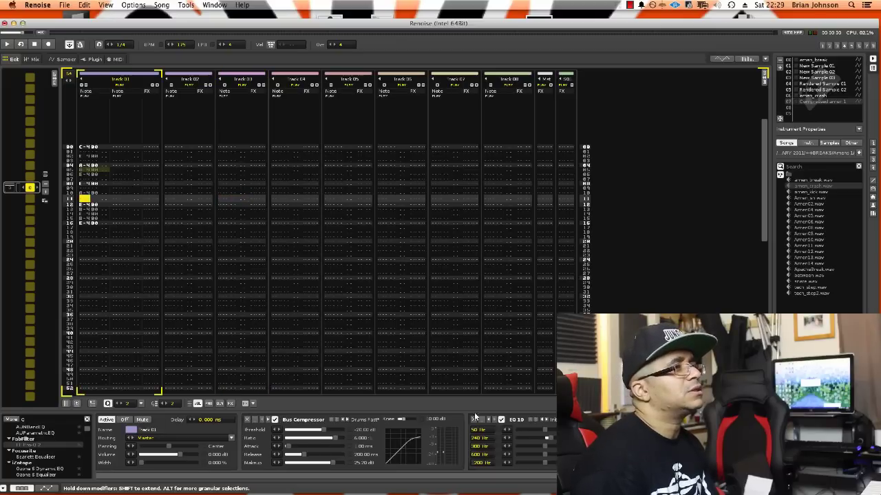
key(space)
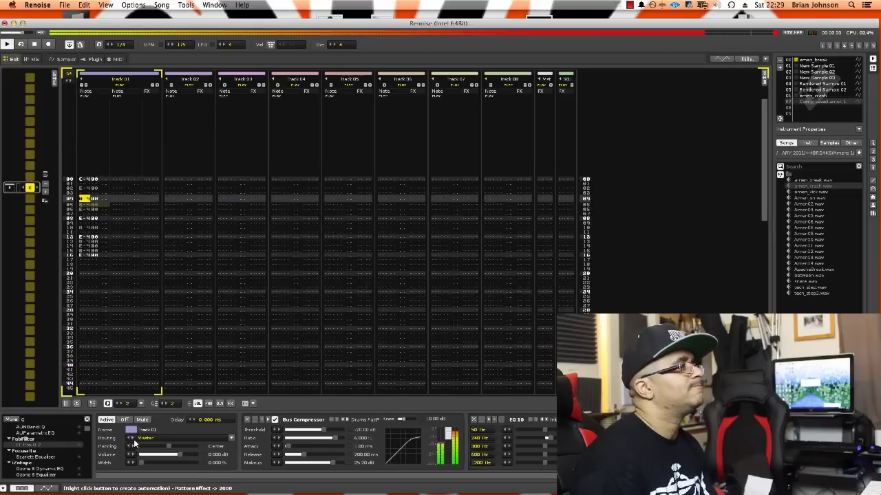
double_click(42, 444)
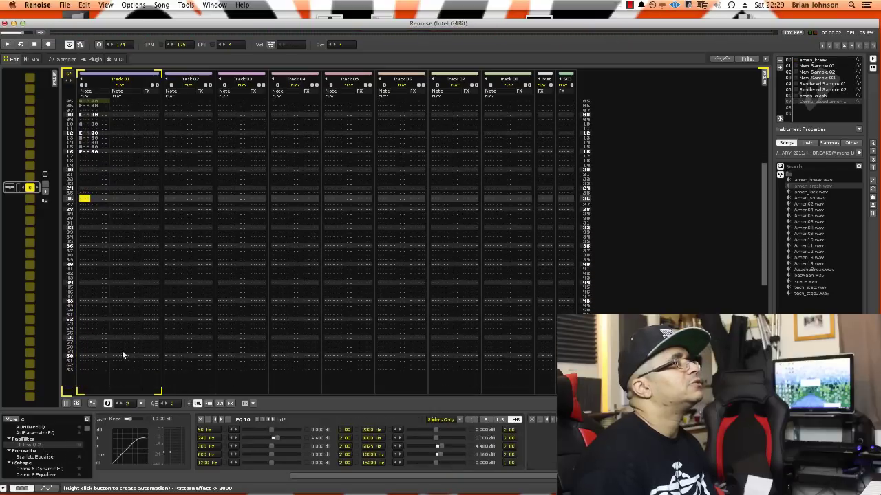
key(space)
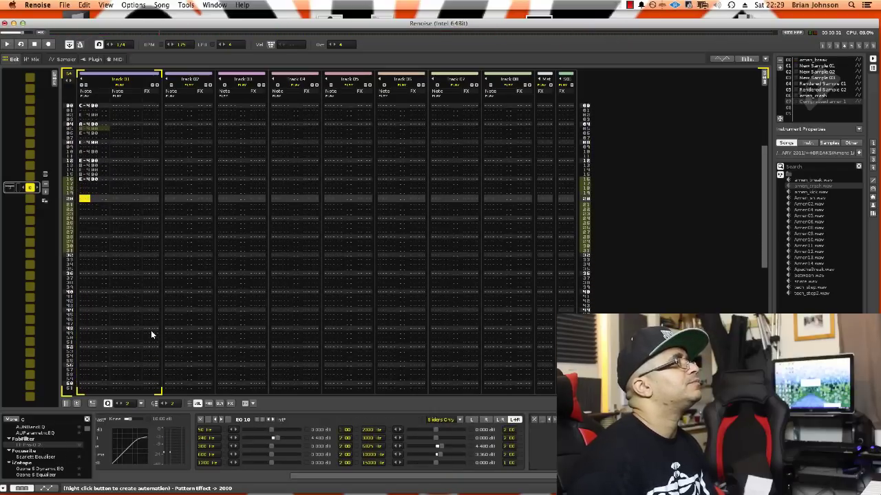
click(6, 45)
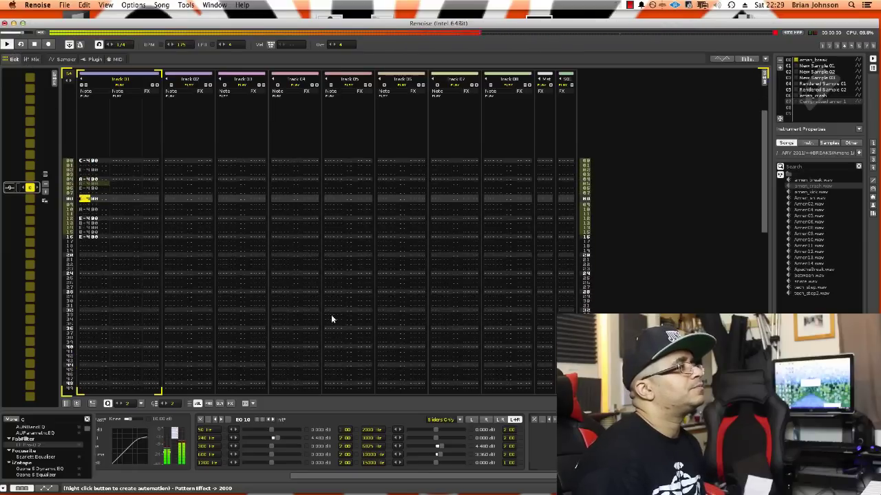
Step: Open the Pro-Q 2 editor on track 01 and add bell boosts of about 2 dB at 244 Hz and 1.25 dB at 5.2 kHz
mouse_move(339, 473)
mouse_down()
mouse_move(207, 473)
mouse_move(348, 474)
mouse_up()
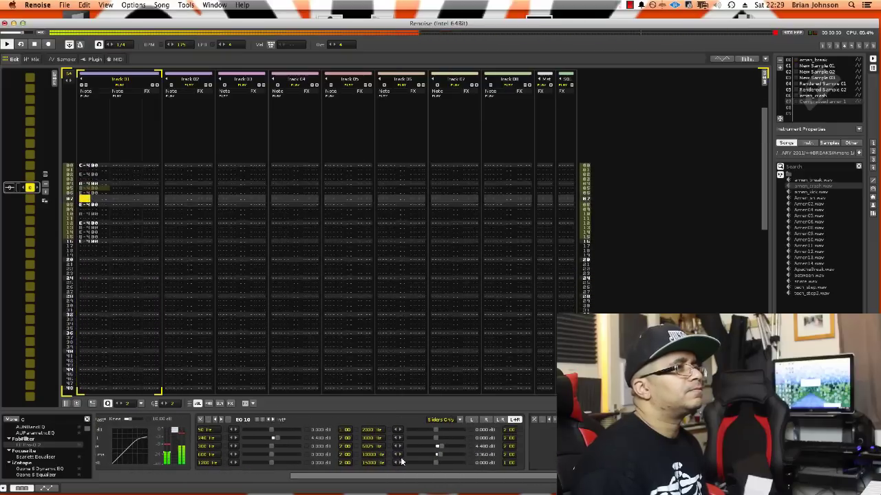
click(603, 432)
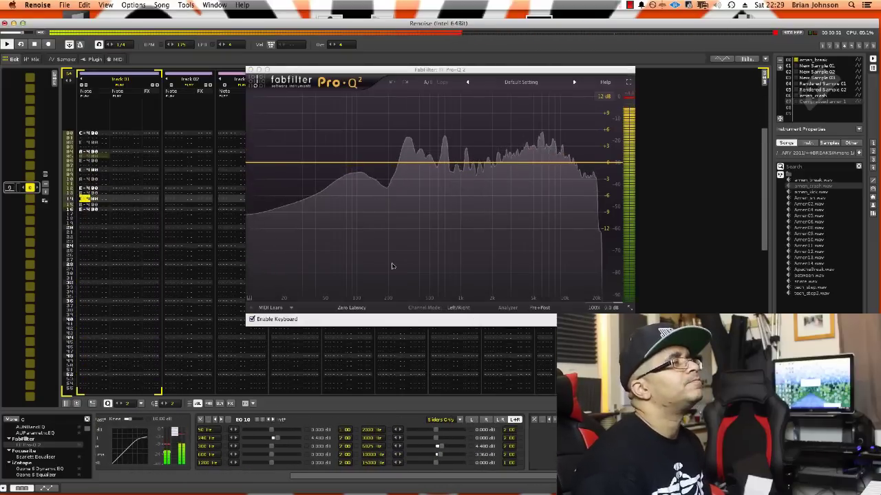
key(space)
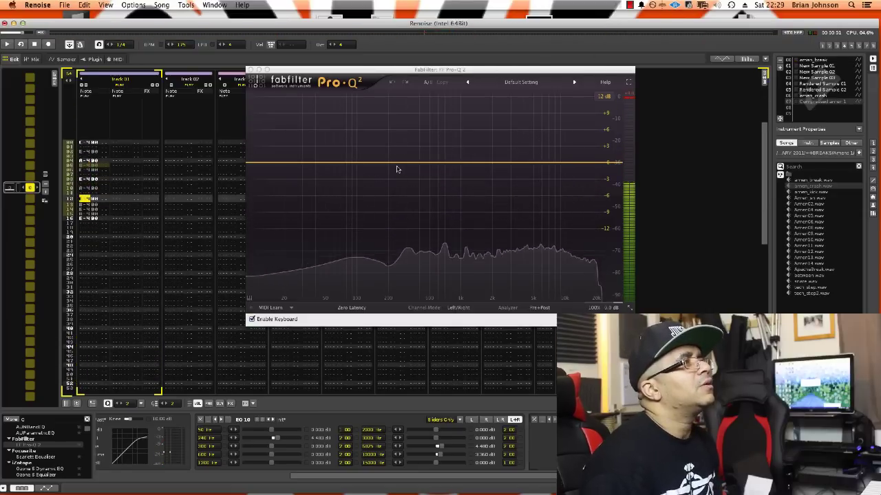
double_click(389, 153)
drag(390, 153, 399, 154)
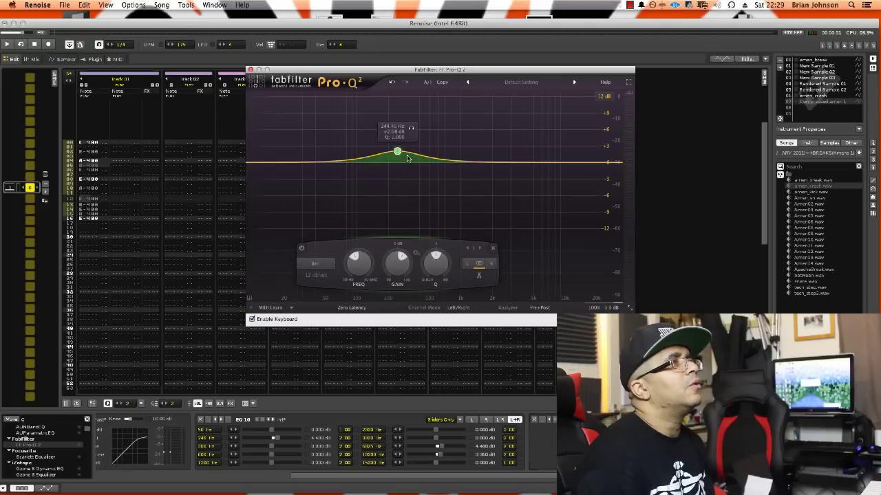
click(510, 162)
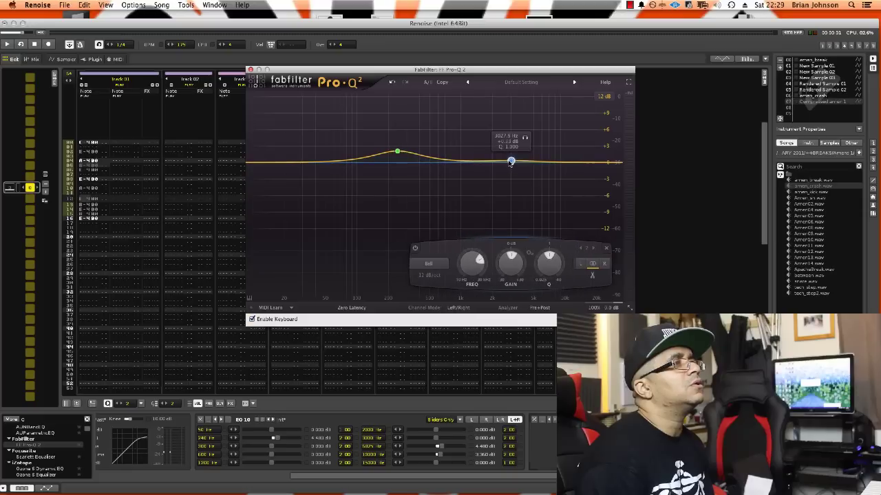
drag(510, 162, 535, 157)
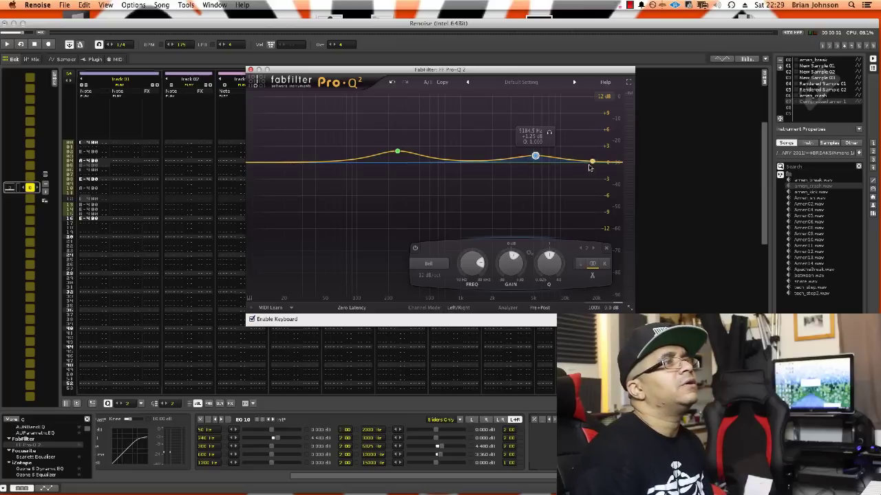
Step: Add a third EQ band at about 10 kHz with about 1.6 dB gain, shape it as a Bell and set Q to about 1.3
drag(574, 162, 566, 157)
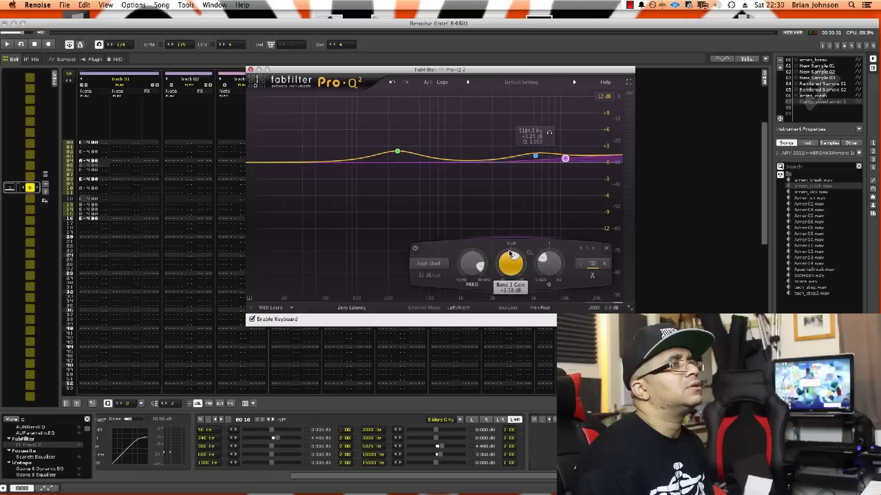
mouse_move(472, 271)
mouse_move(548, 266)
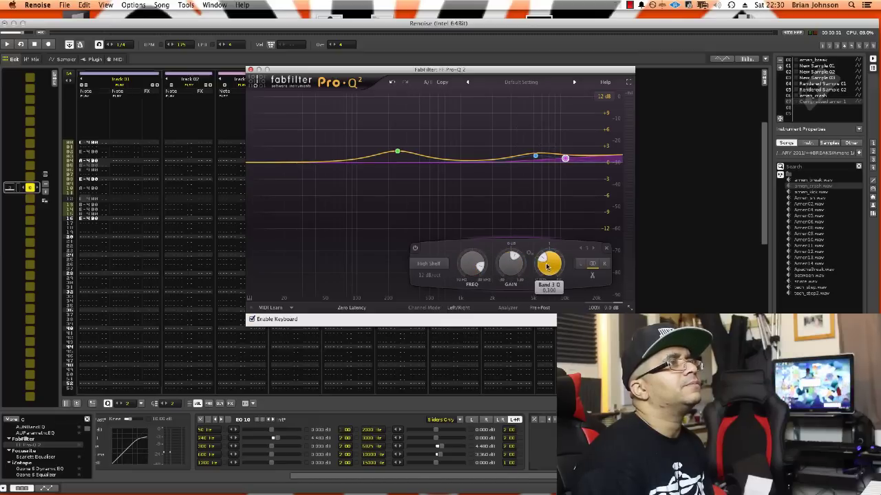
drag(546, 276, 546, 258)
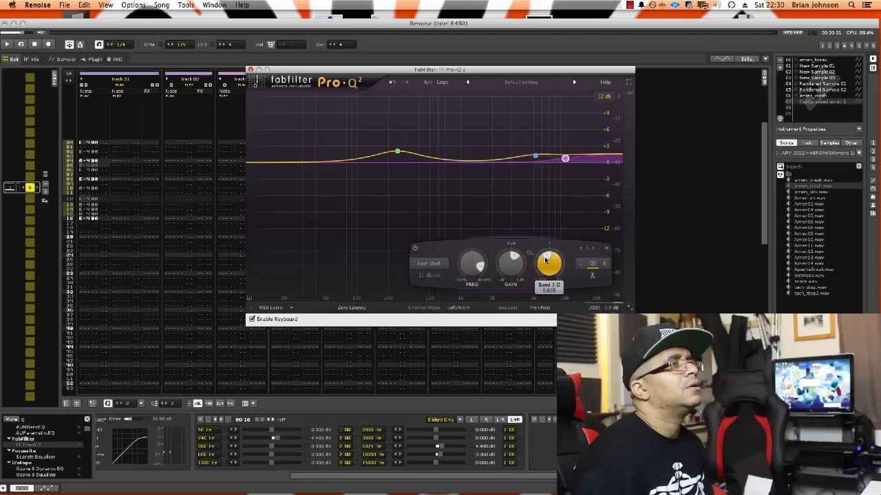
click(438, 265)
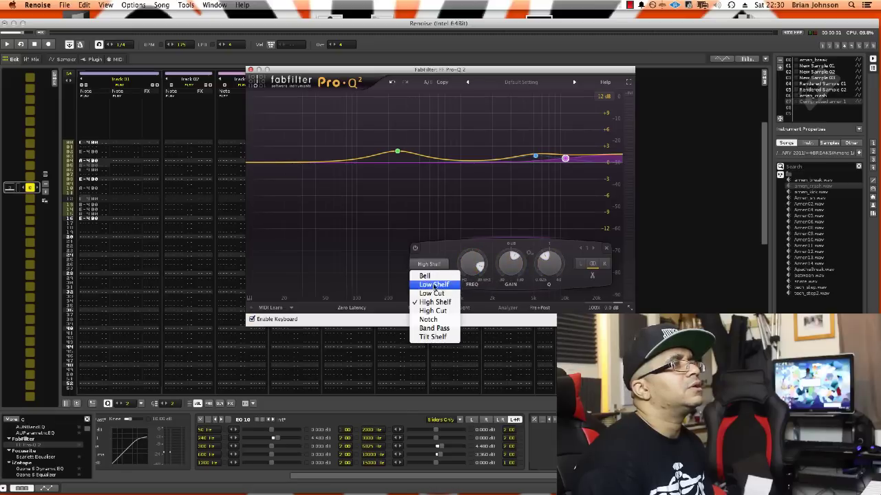
click(432, 277)
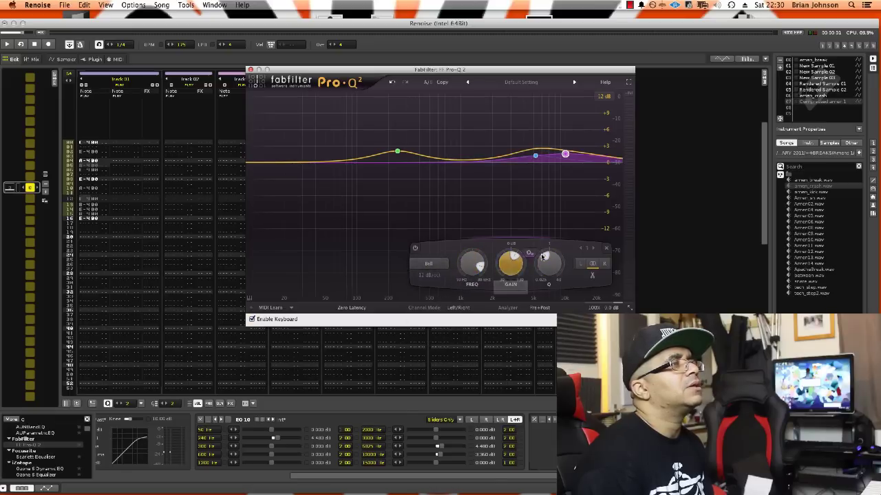
drag(539, 256, 550, 231)
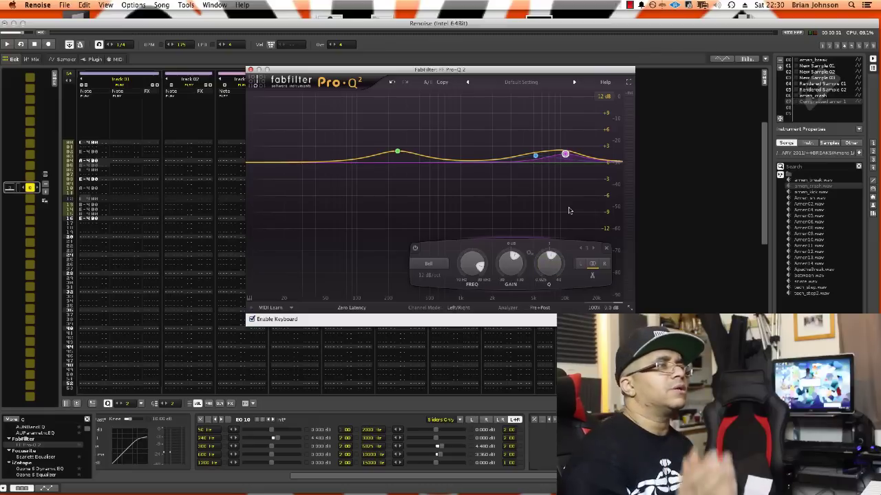
Step: Play the pattern and move the second EQ band to about 4.2 kHz with about 3.5 dB of gain
click(144, 204)
key(space)
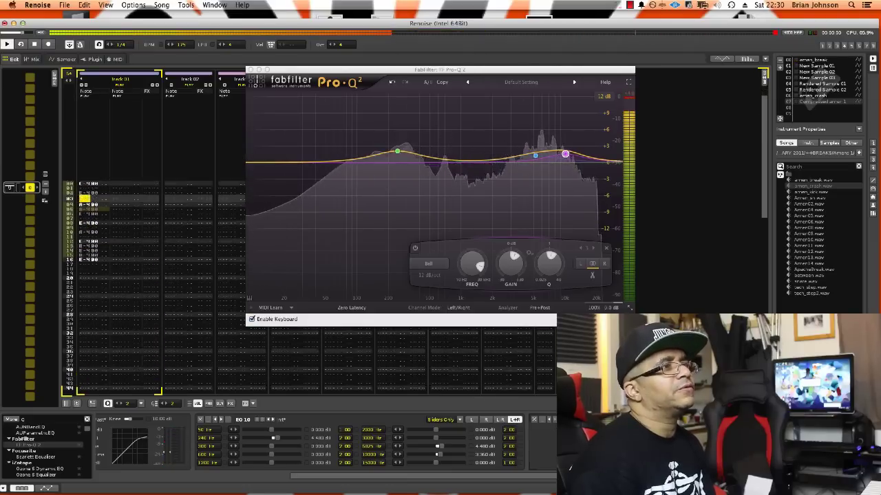
key(space)
key(space)
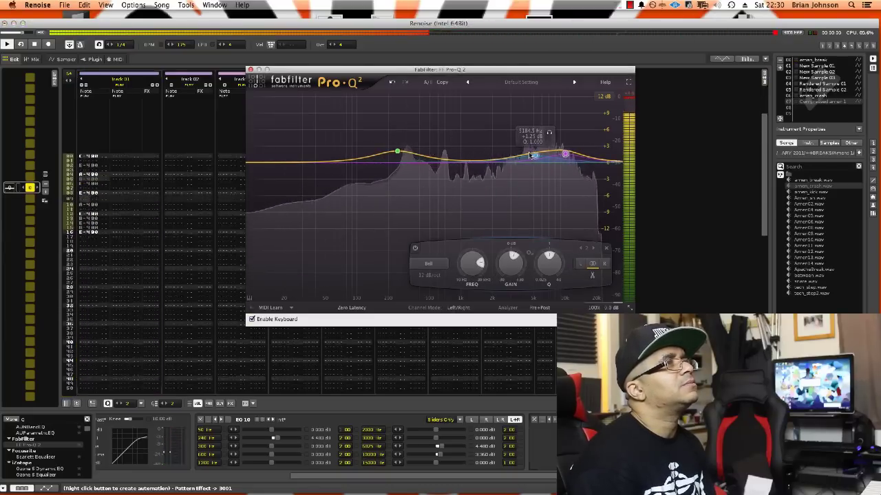
mouse_move(535, 153)
mouse_down()
mouse_move(553, 147)
mouse_move(531, 153)
mouse_up()
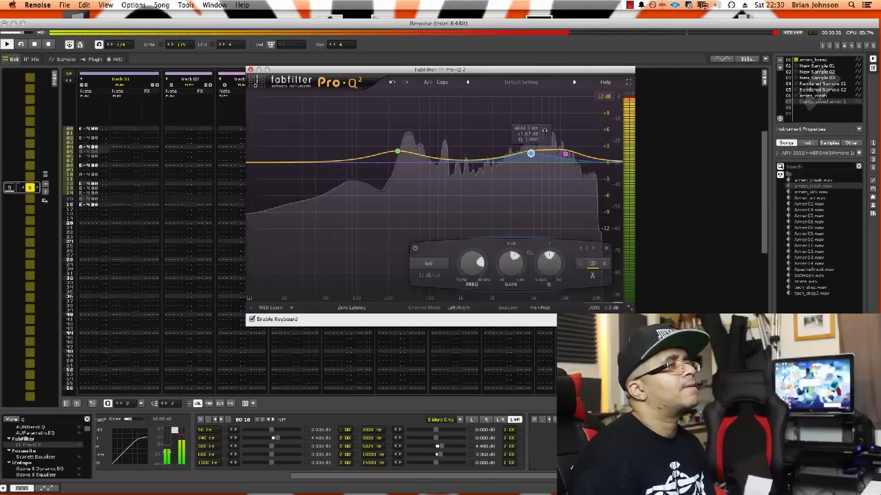
click(694, 200)
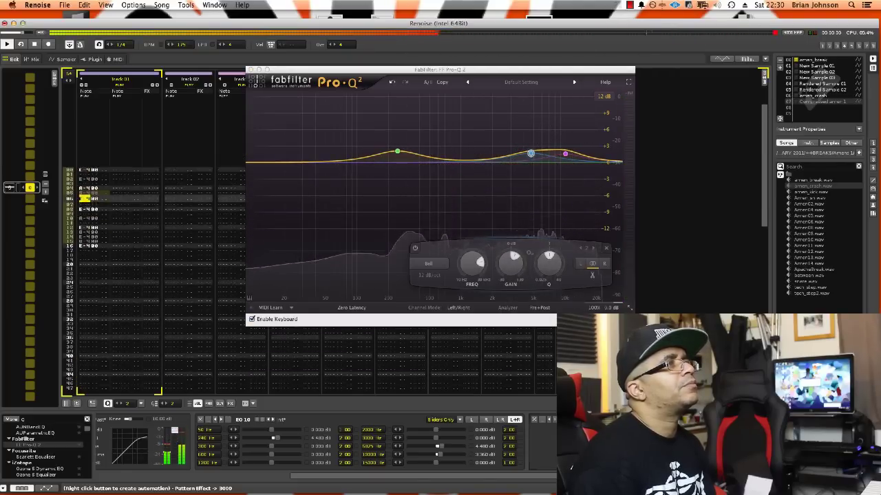
drag(529, 152, 526, 142)
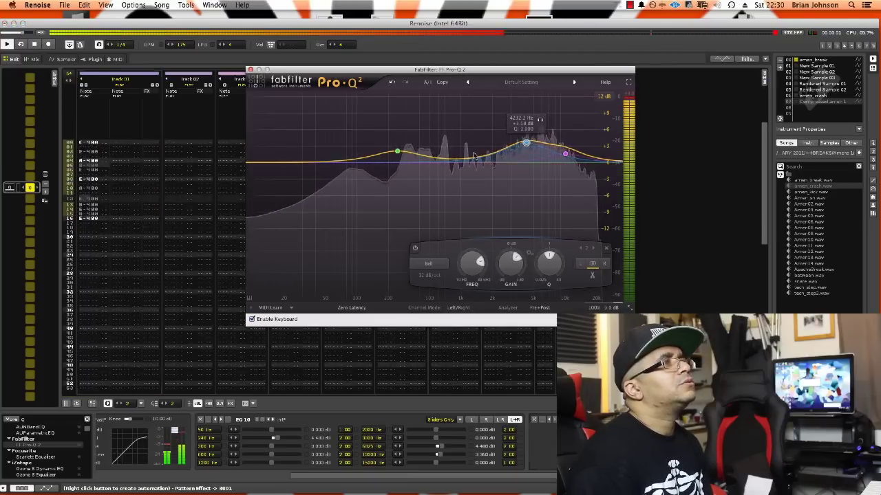
click(648, 278)
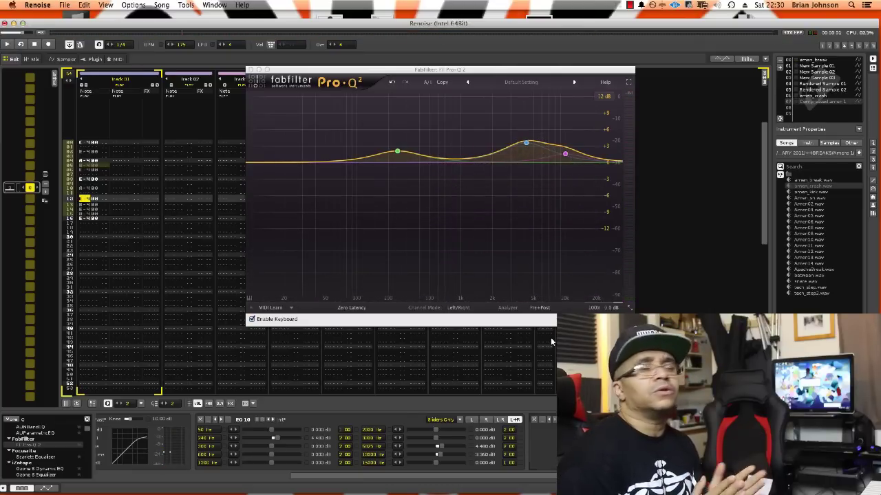
Step: With the pattern playing, raise the highest EQ band to about 3.3 dB at about 9.7 kHz
mouse_move(551, 154)
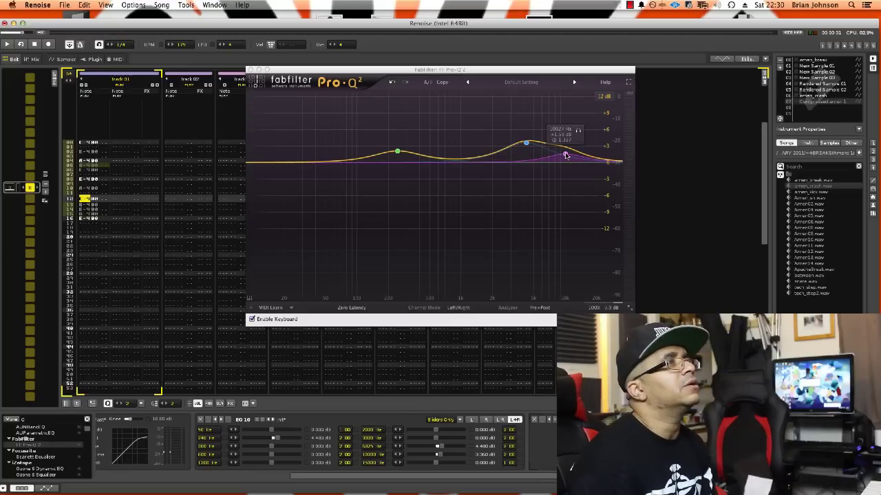
key(space)
drag(566, 154, 564, 143)
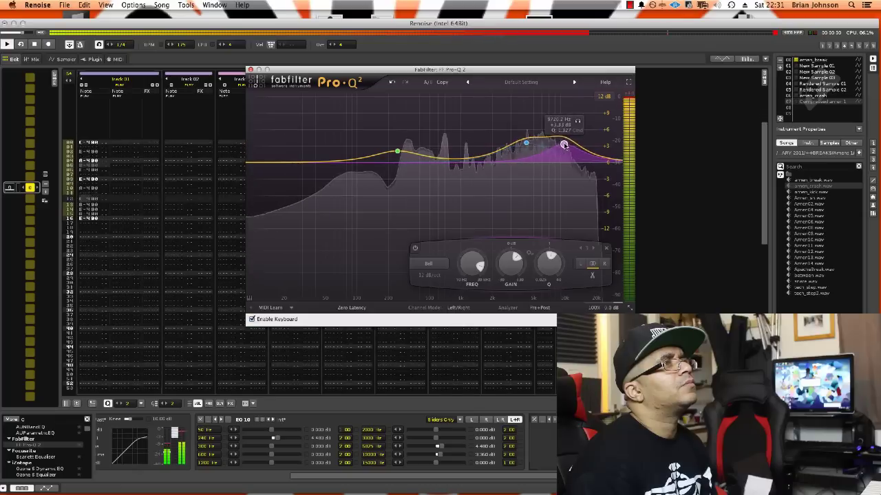
click(106, 231)
key(space)
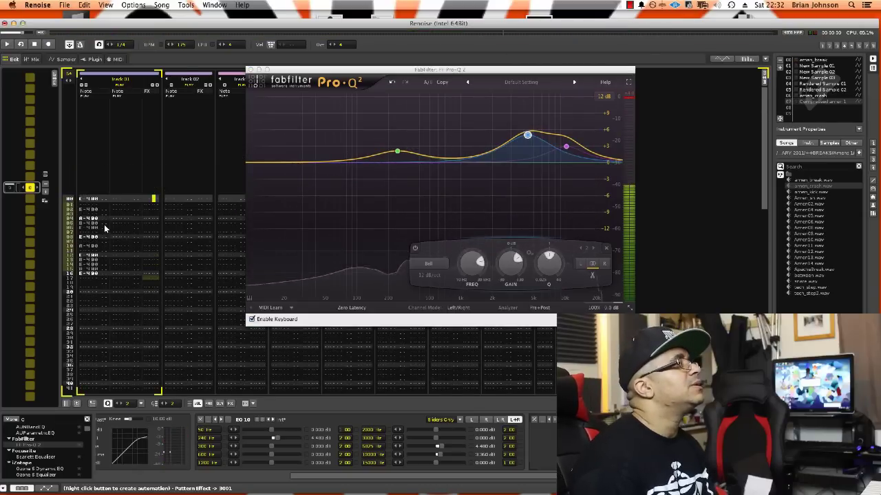
Step: Undo the last paste in the track 01 pattern and play the looped break through the EQ
click(83, 199)
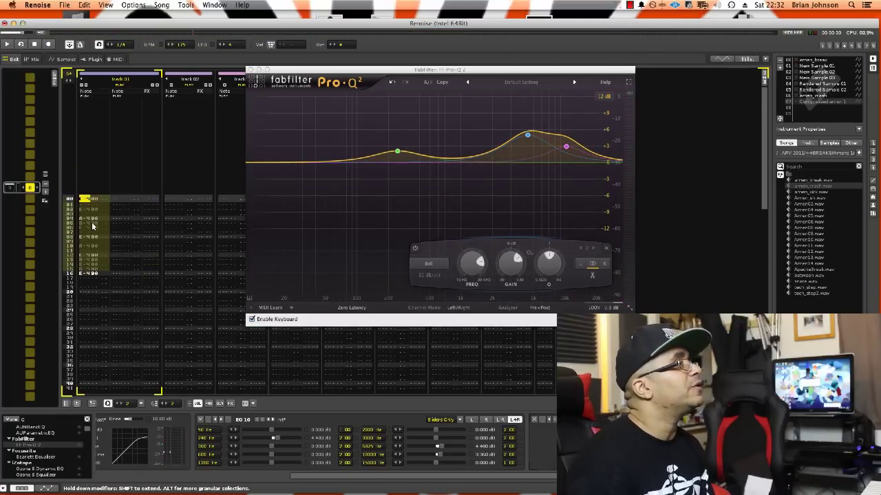
key(space)
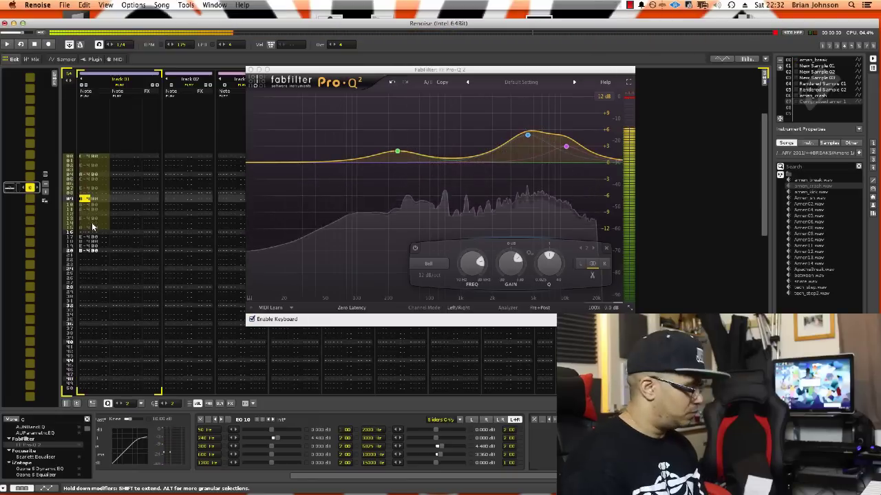
key(super+z)
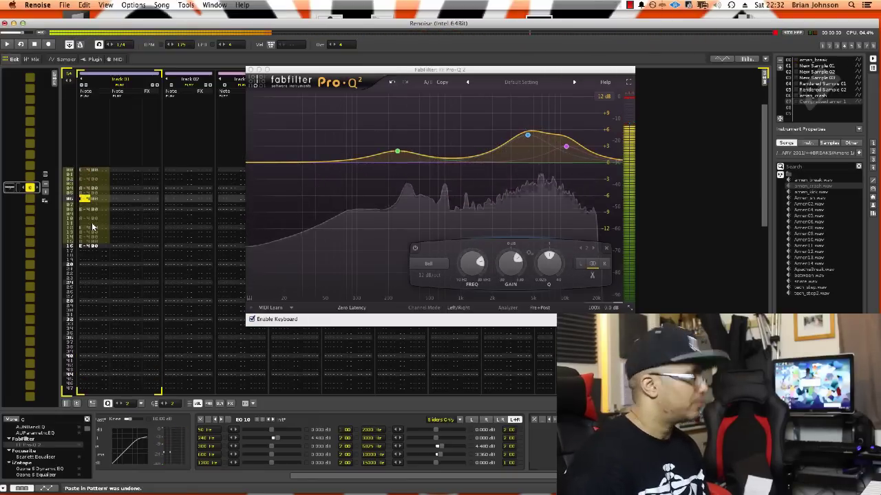
key(space)
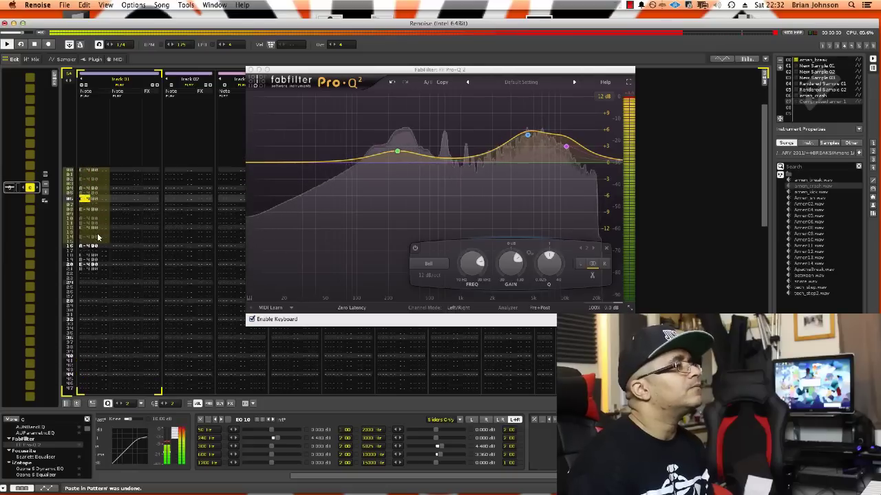
key(space)
drag(357, 476, 201, 479)
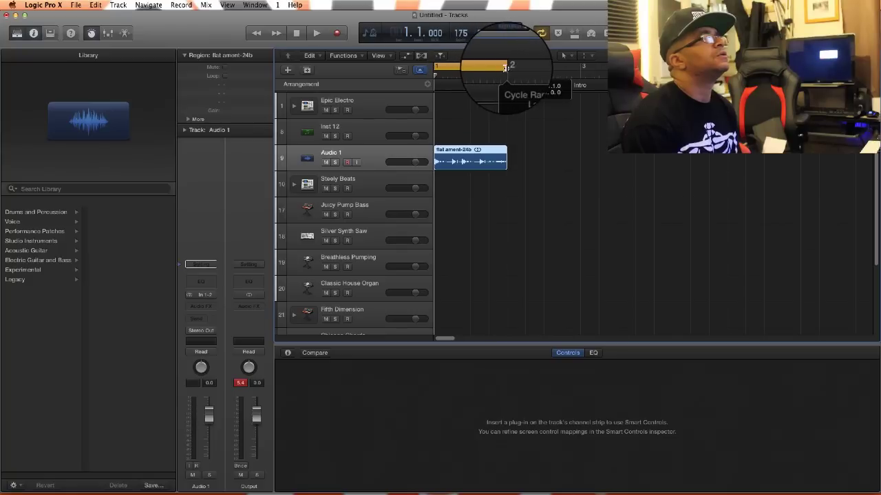
Step: In Logic Pro X, audition the looped flat ament-24b region and insert a Compressor on Audio 1
key(space)
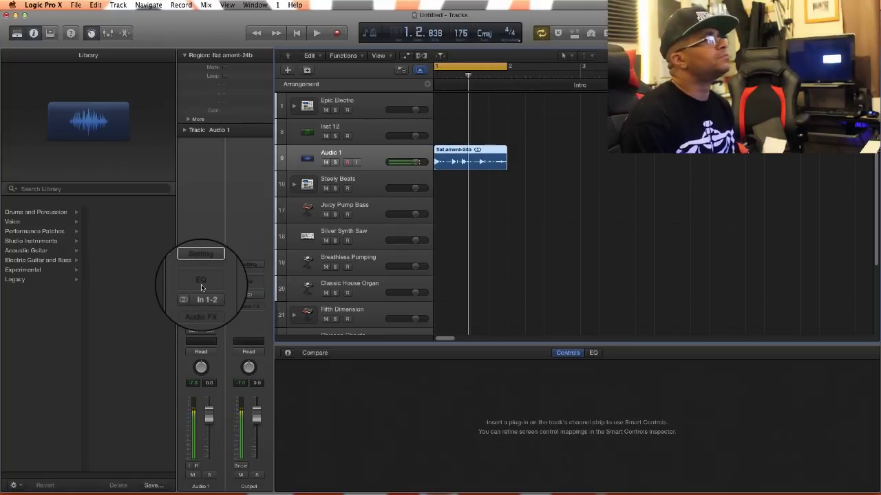
key(space)
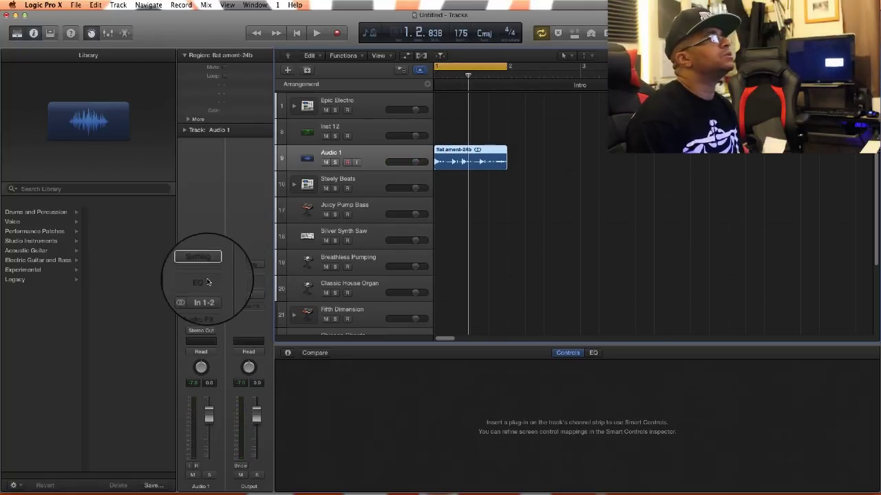
click(202, 310)
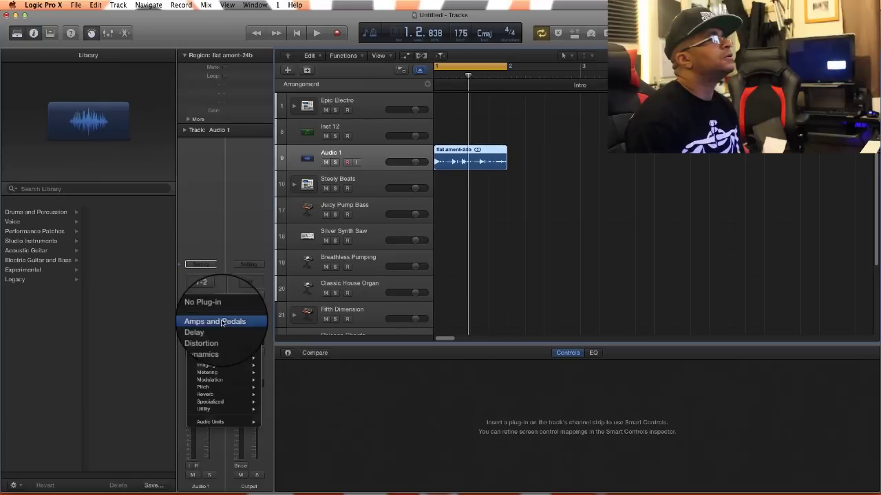
mouse_move(247, 345)
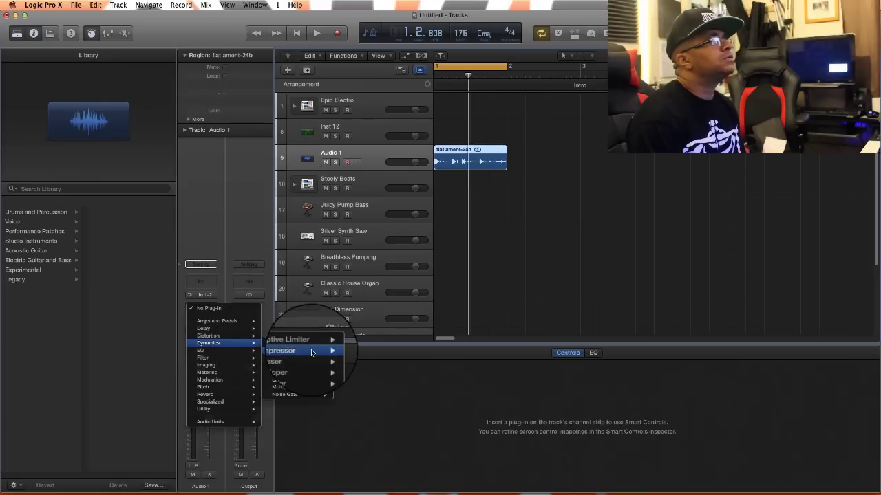
mouse_move(302, 351)
click(351, 351)
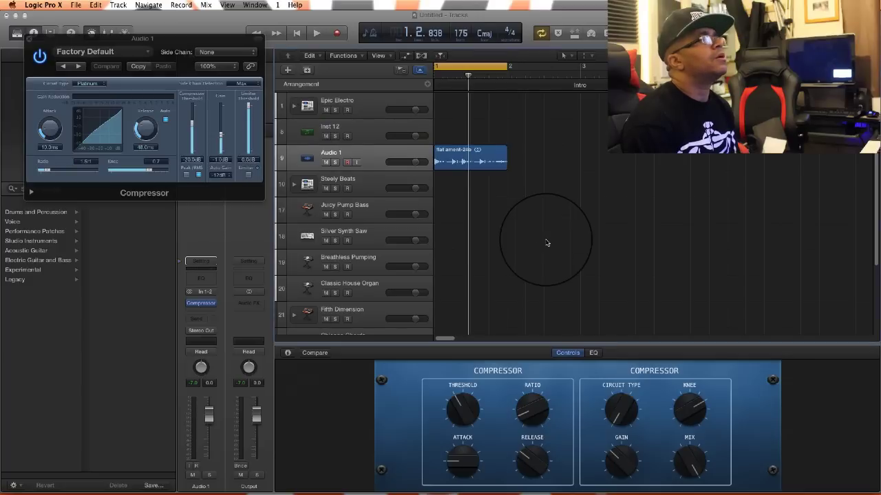
Step: While the loop plays, set the Compressor's ratio to 23.0:1, threshold to -43.5 dB and gain to 7.0 dB, then move its window aside
key(space)
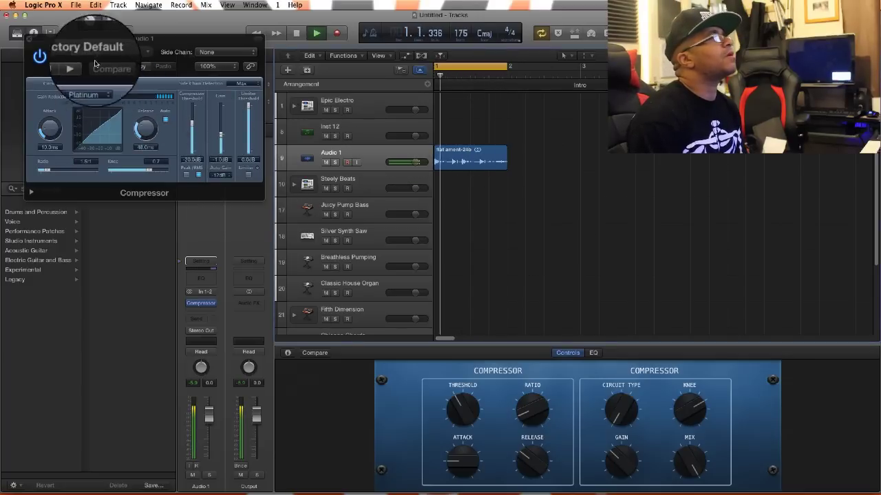
drag(48, 170, 80, 171)
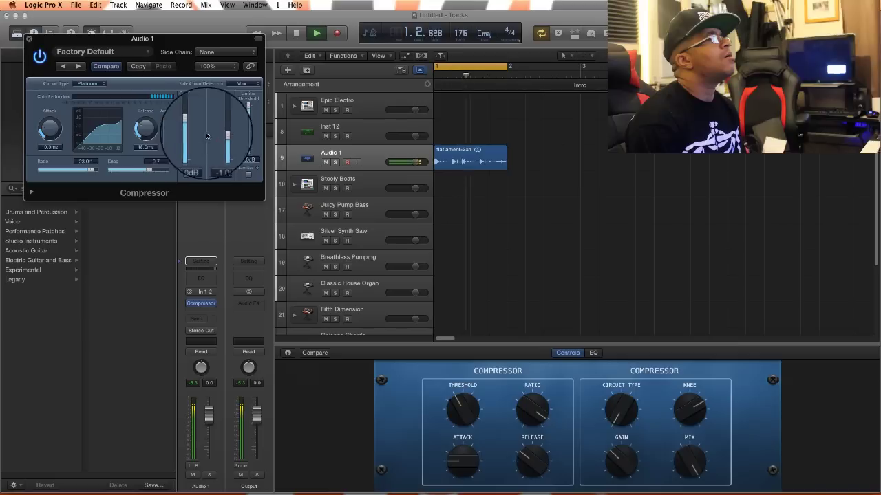
drag(193, 128, 223, 128)
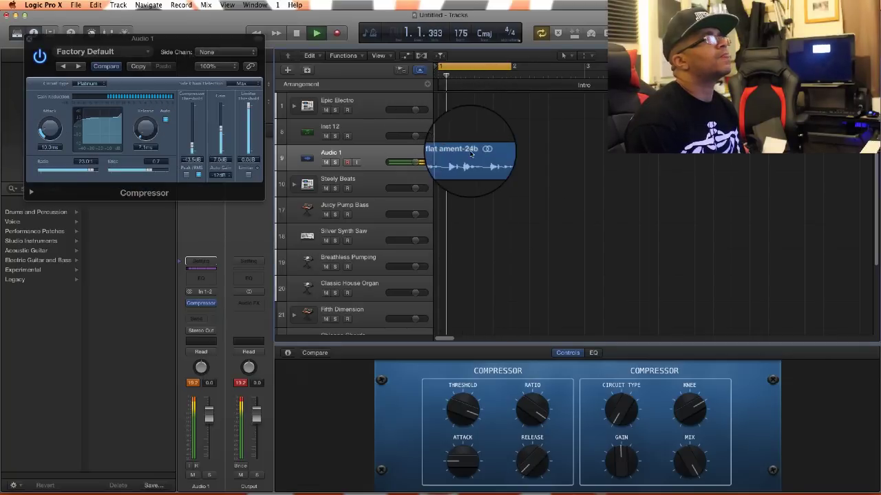
drag(93, 43, 649, 248)
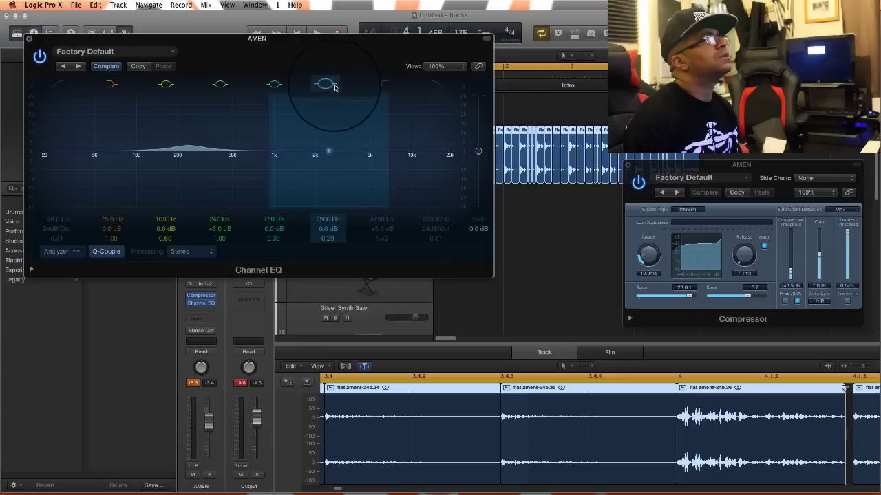
Step: Set the Channel EQ's 2500 Hz band on the AMEN track to 5200 Hz, +4.0 dB and Q 0.43 during playback
drag(328, 151, 421, 143)
key(space)
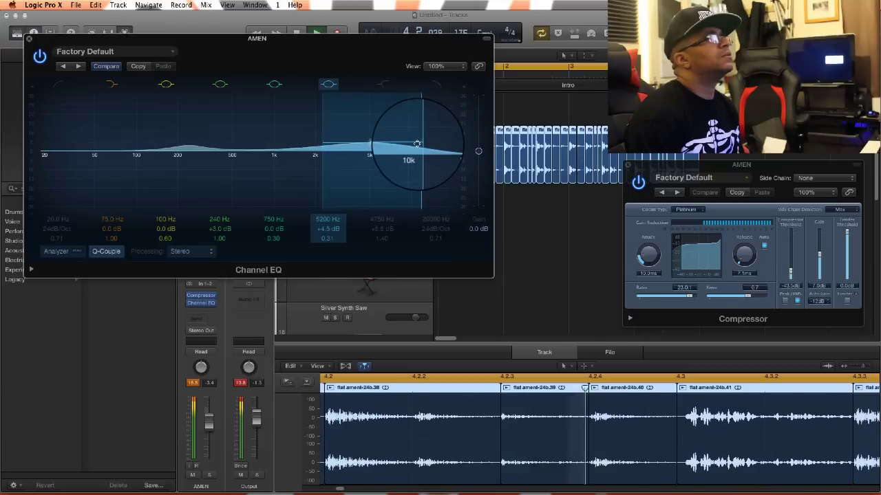
drag(410, 144, 416, 146)
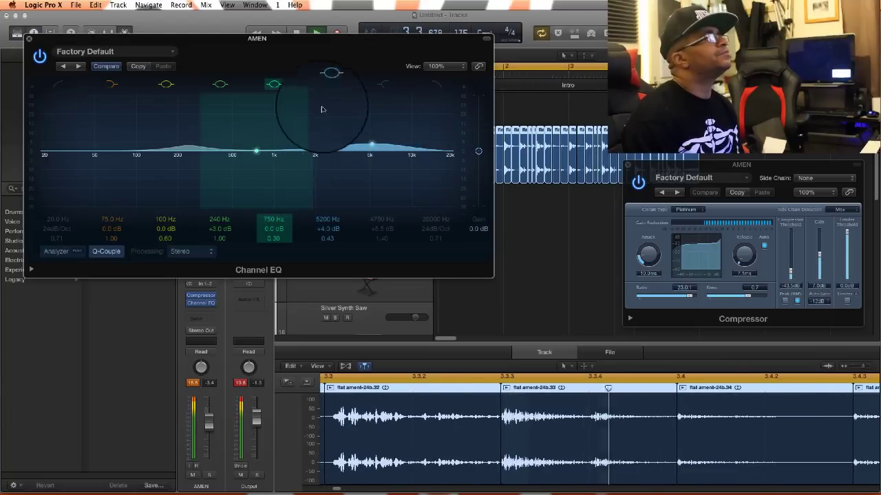
Step: Close and reopen the AMEN track's Channel EQ and turn on its Analyzer
click(27, 38)
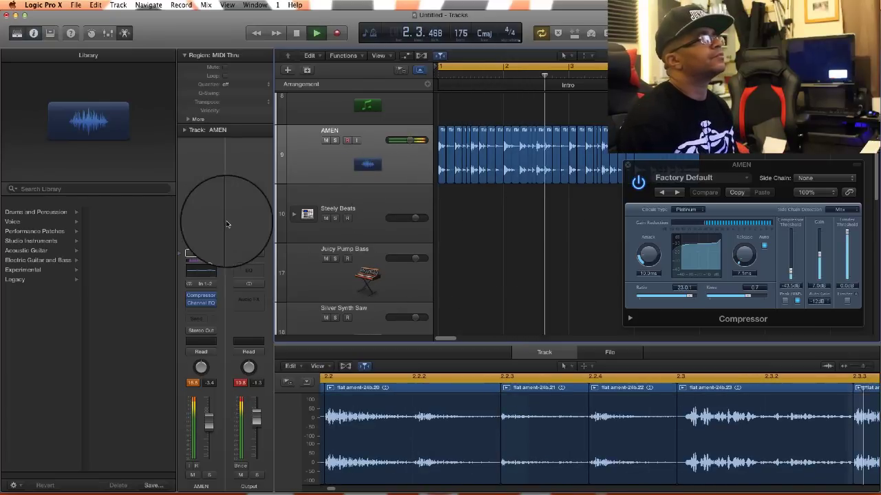
click(202, 273)
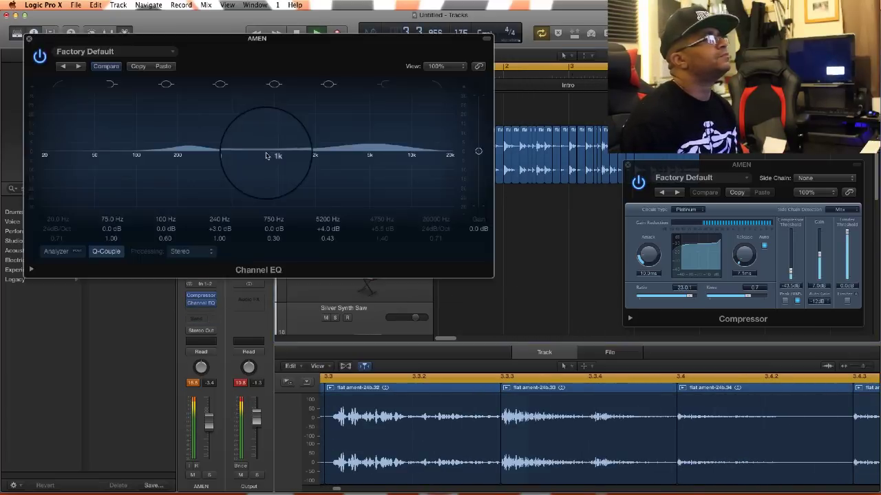
click(58, 253)
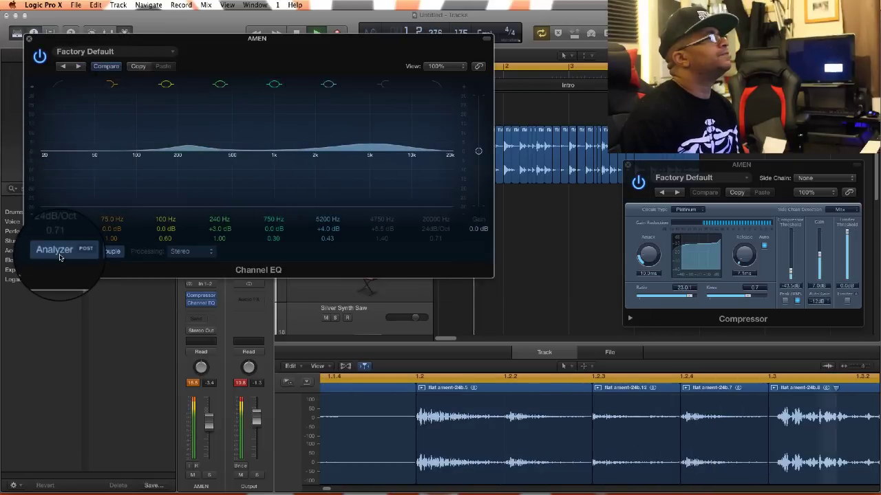